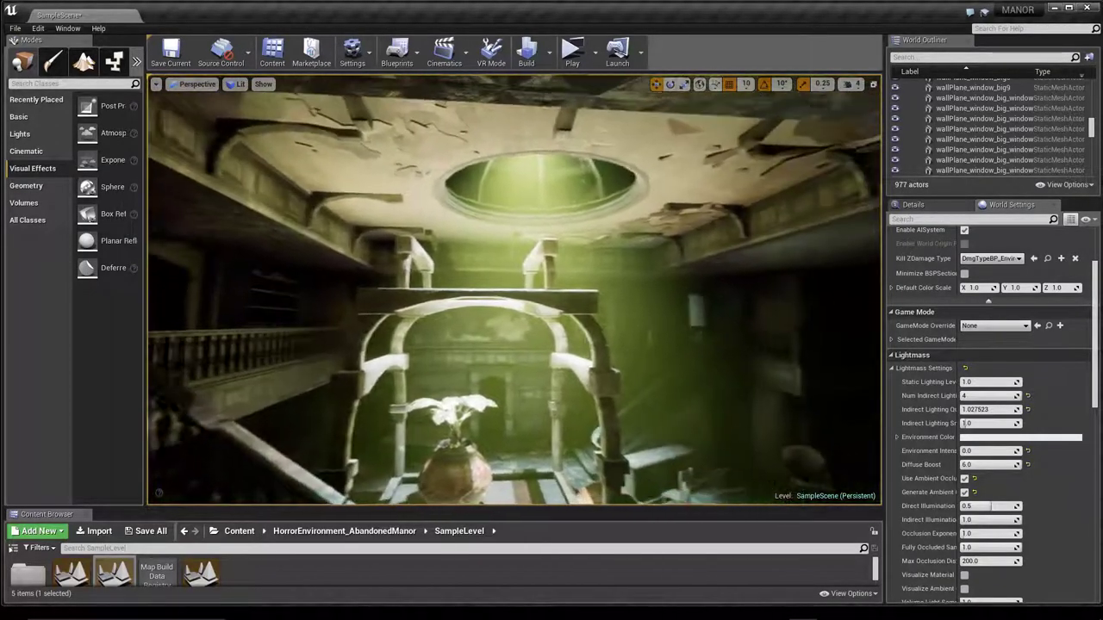
- Frame the hall and widen the Modes panel so Exponential Height Fog reads in full
right_drag(431, 194, 430, 194)
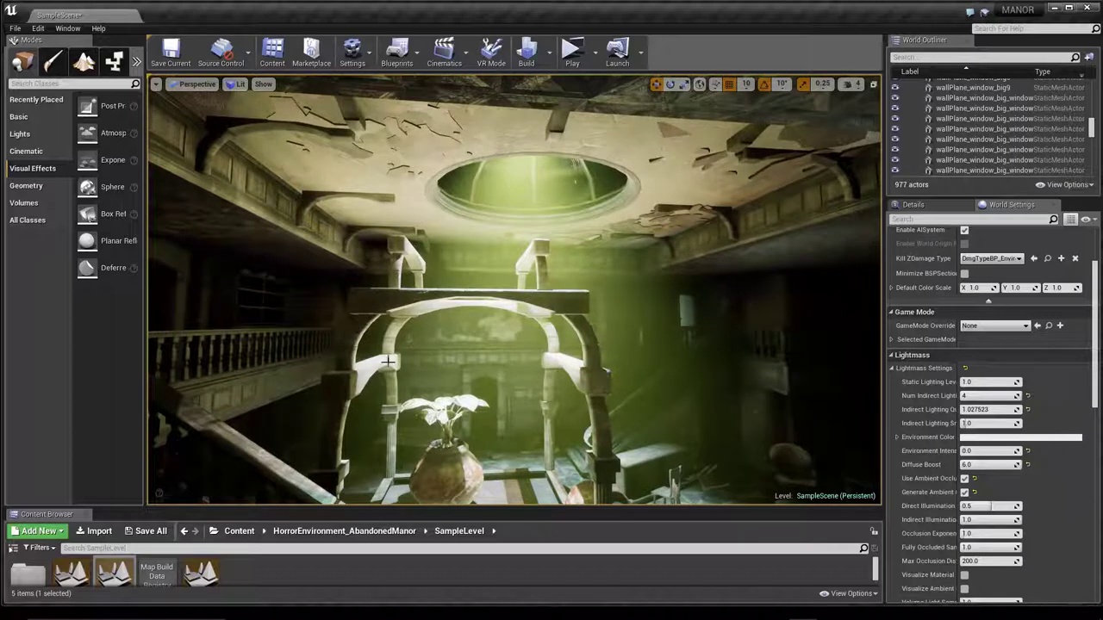
right_drag(476, 360, 476, 360)
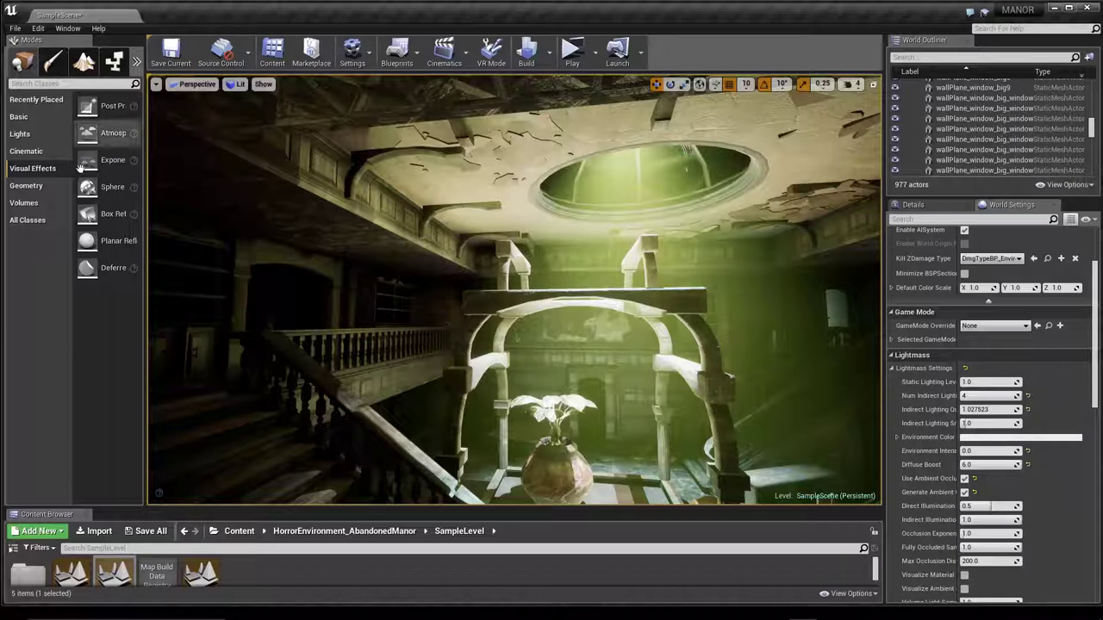
drag(152, 284, 199, 284)
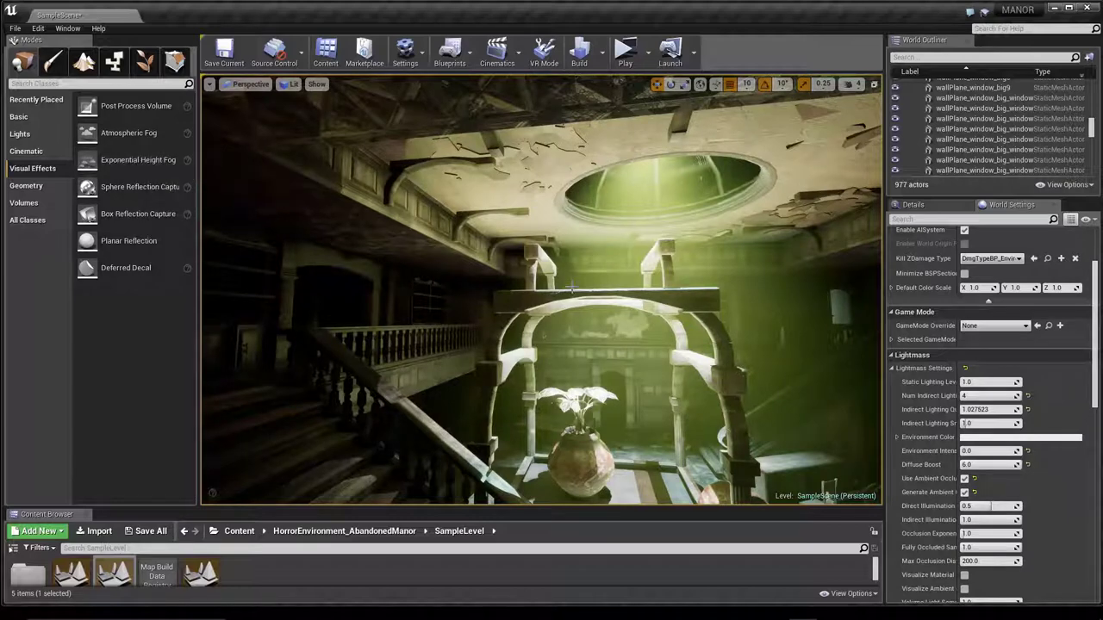
- Delete the green light-shaft actor and place an Exponential Height Fog in the hall
key(Delete)
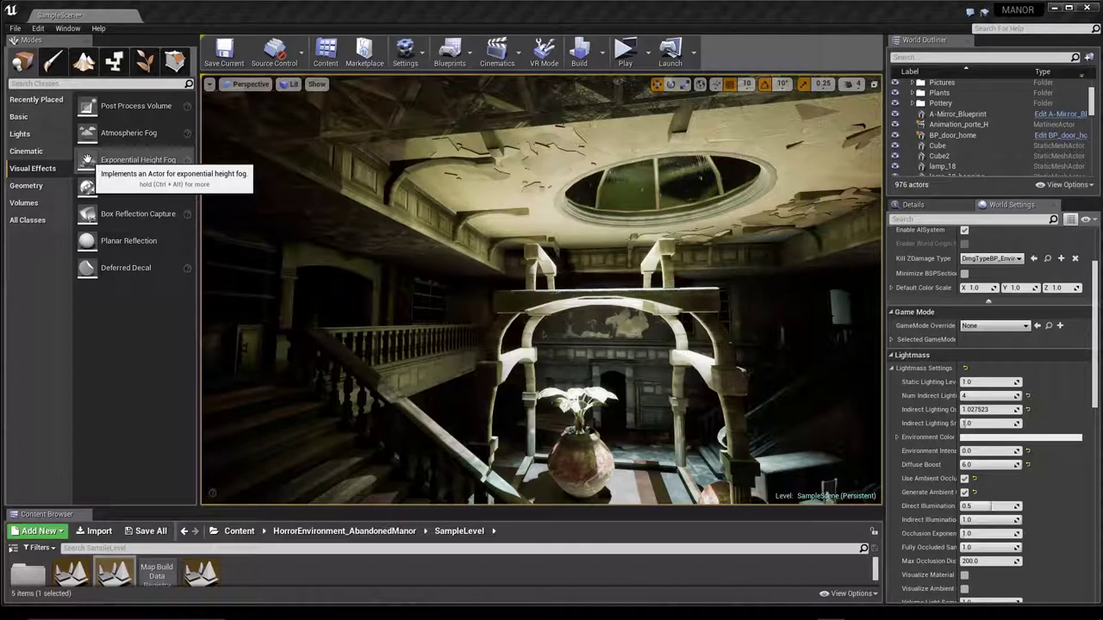
drag(89, 160, 569, 295)
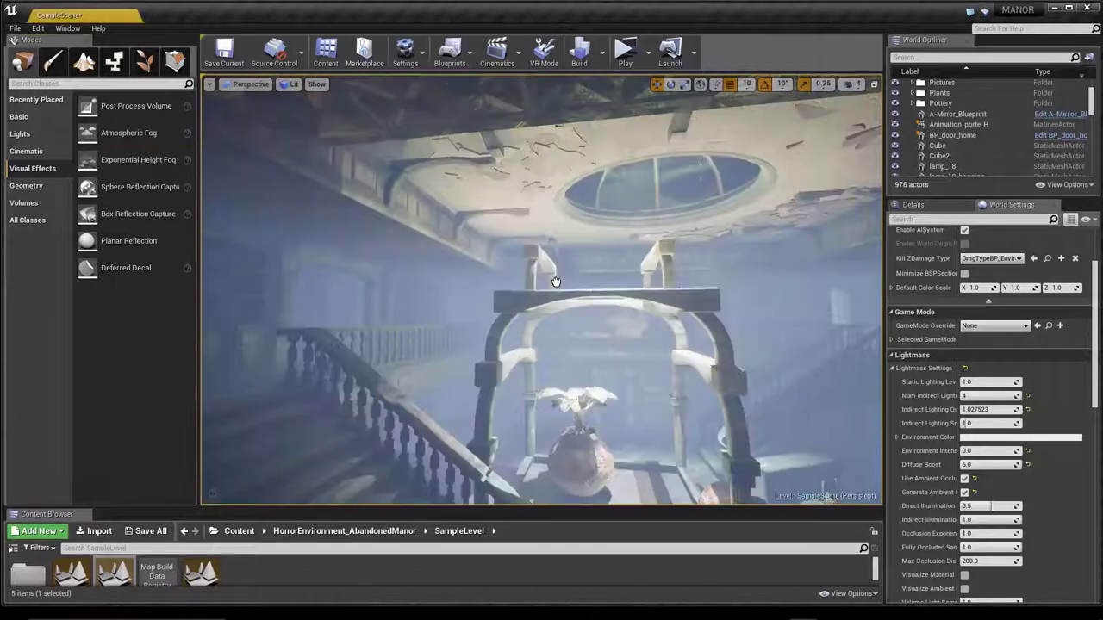
drag(620, 339, 619, 340)
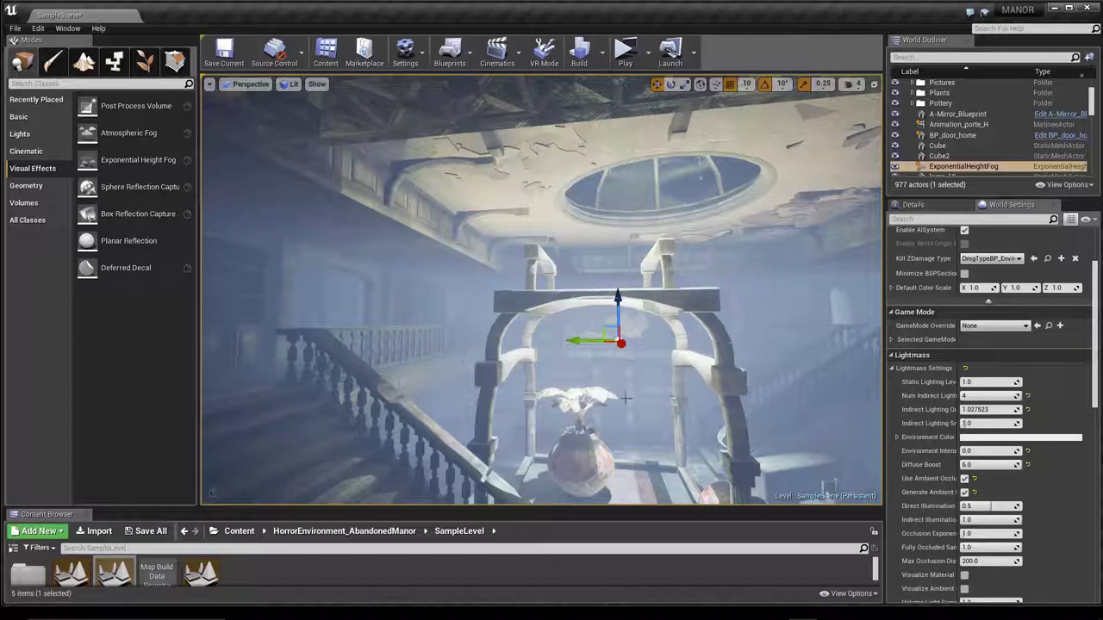
- Nudge the fog actor along Y and scrub its Fog Density to about 0.0205
drag(574, 340, 586, 341)
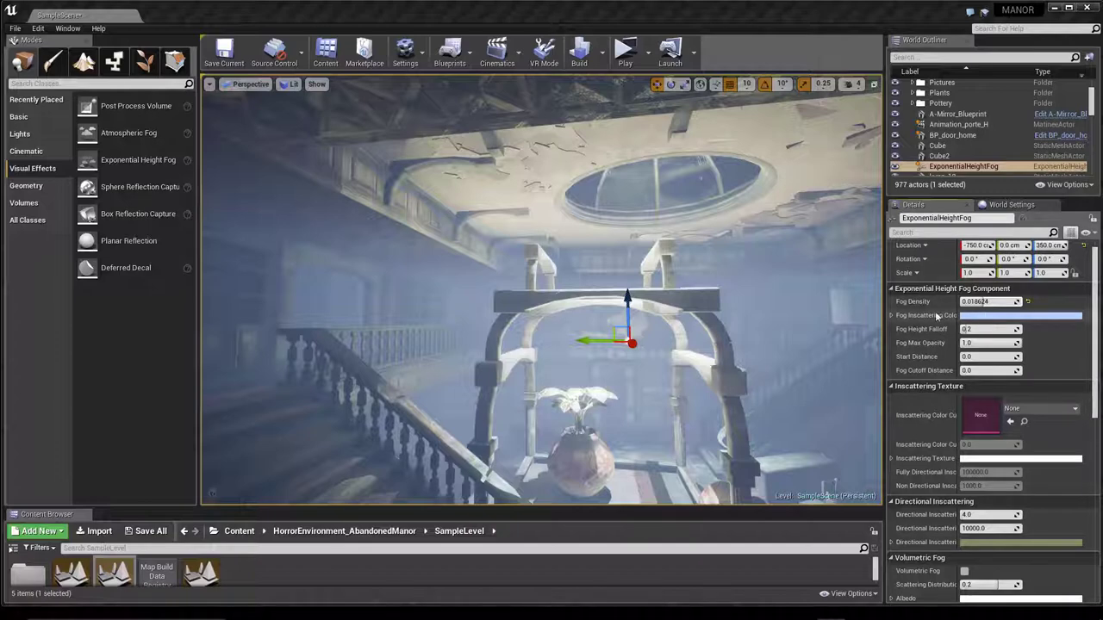
mouse_move(981, 301)
mouse_down()
mouse_move(965, 301)
mouse_move(1000, 301)
mouse_up()
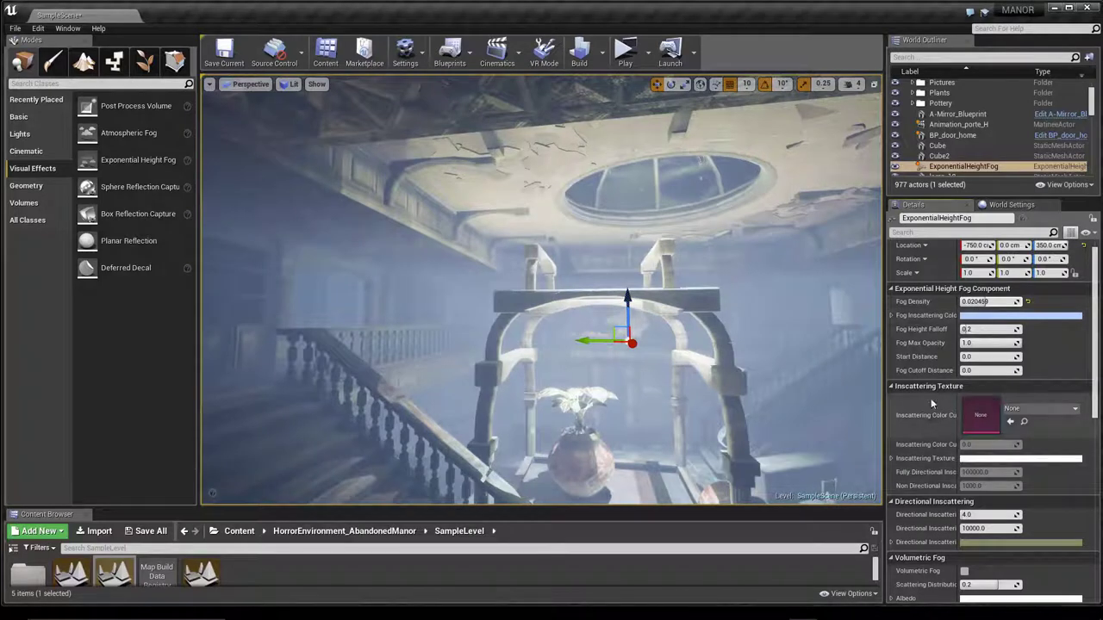
scroll(923, 405, down, 1)
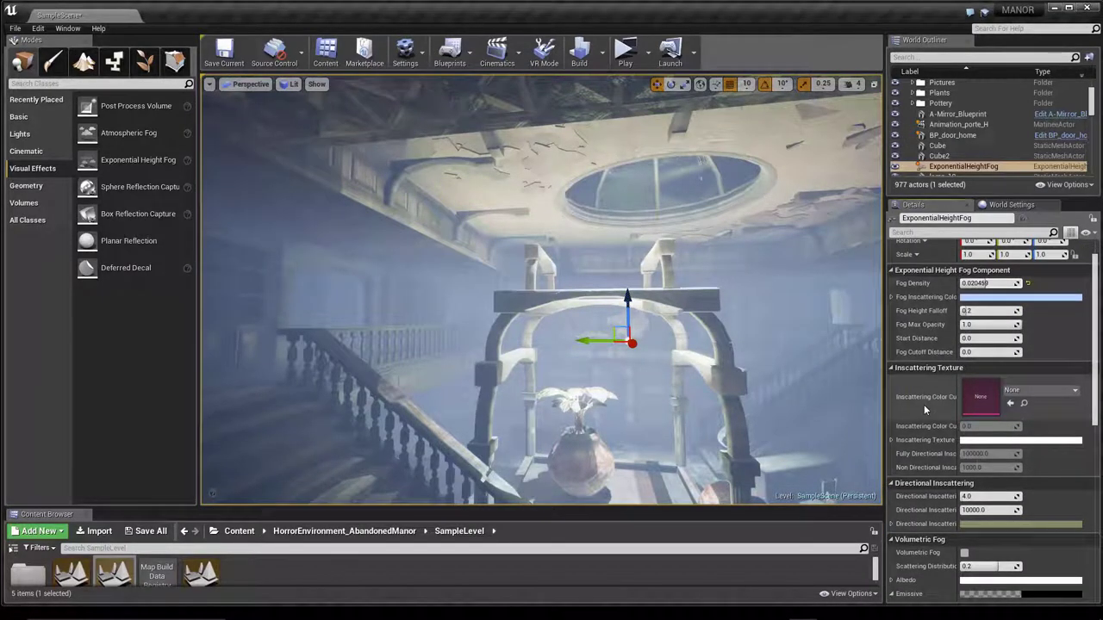
scroll(924, 422, down, 2)
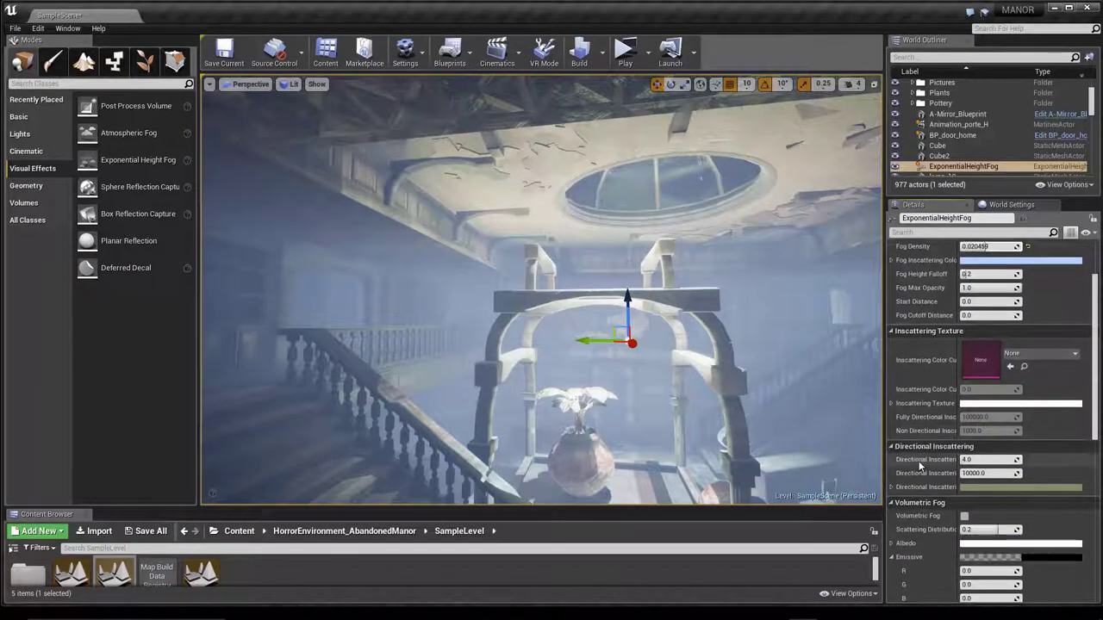
scroll(920, 457, down, 3)
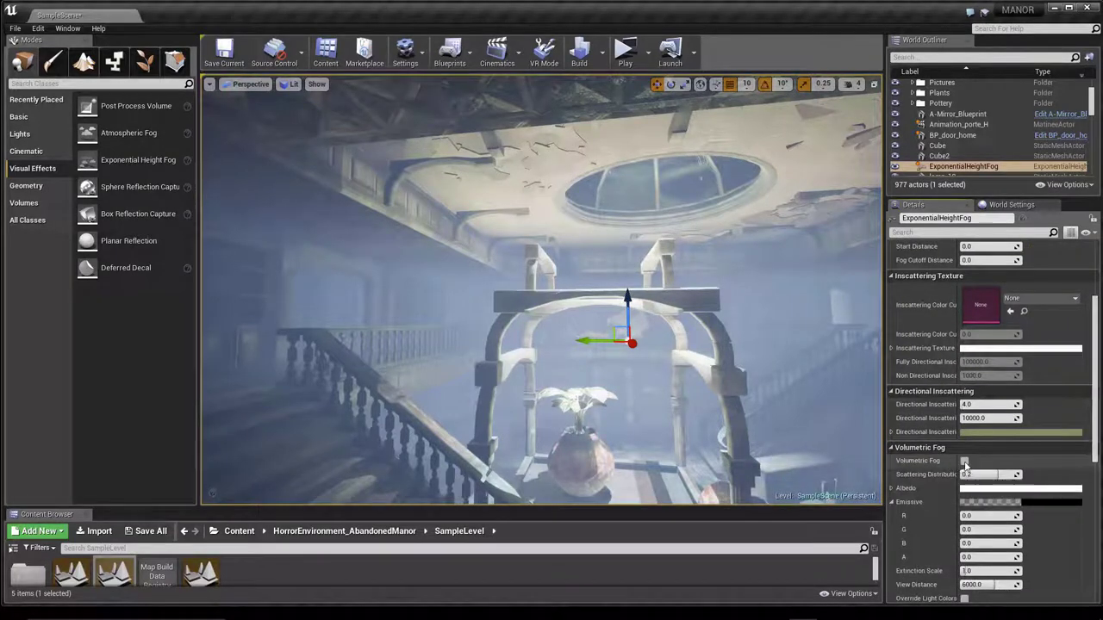
- Enable Volumetric Fog on the height fog and try different Scattering Distribution values
click(965, 462)
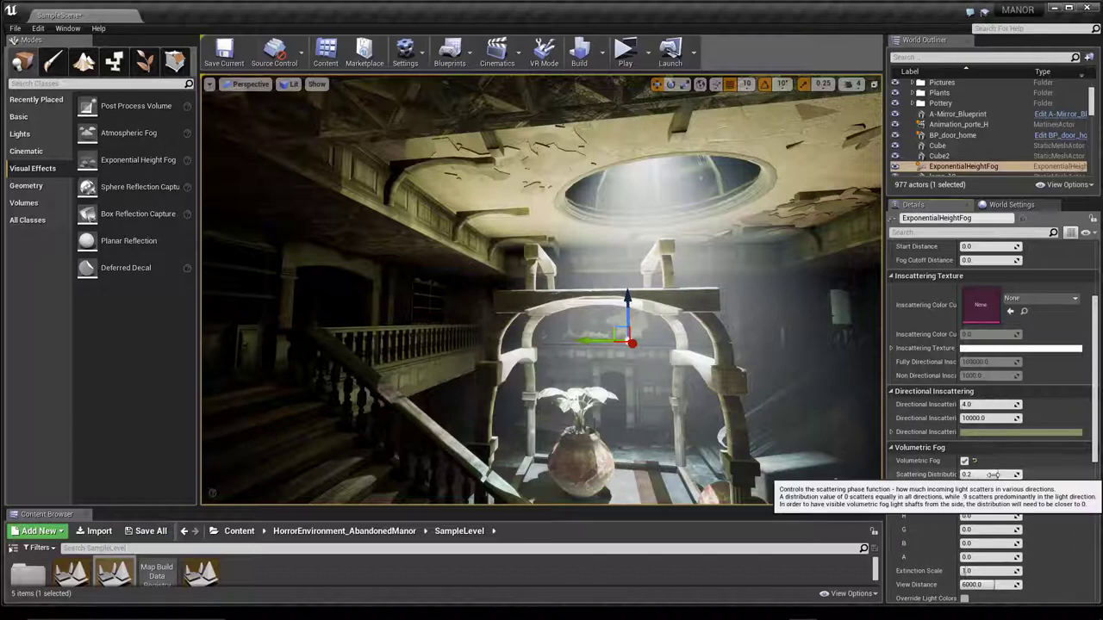
mouse_move(974, 475)
mouse_down()
mouse_move(1004, 474)
mouse_move(987, 474)
mouse_up()
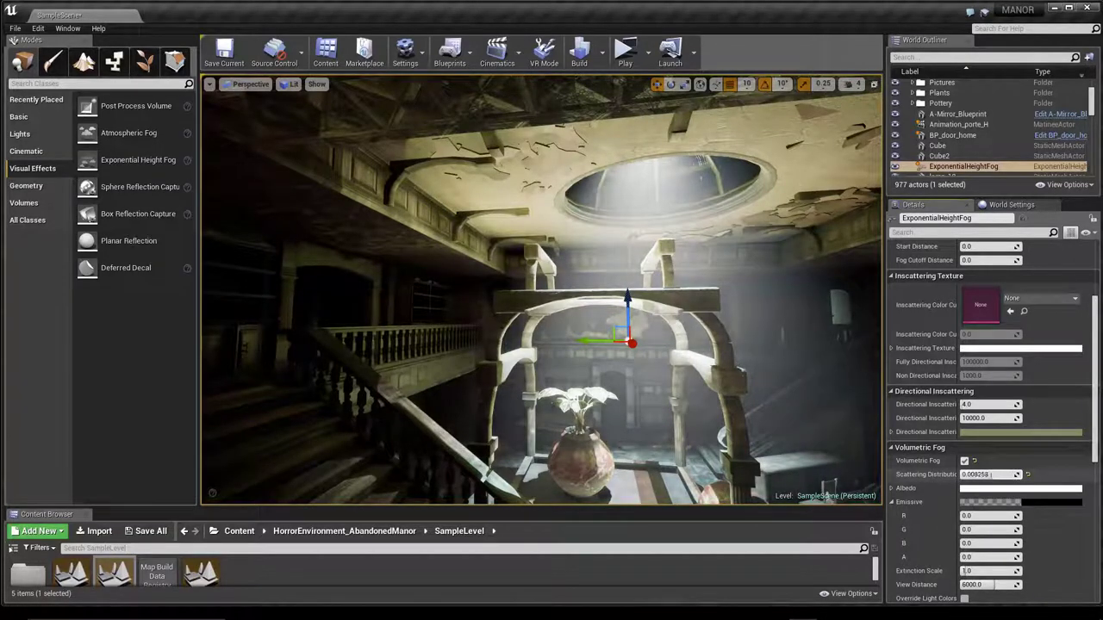
drag(991, 475, 984, 475)
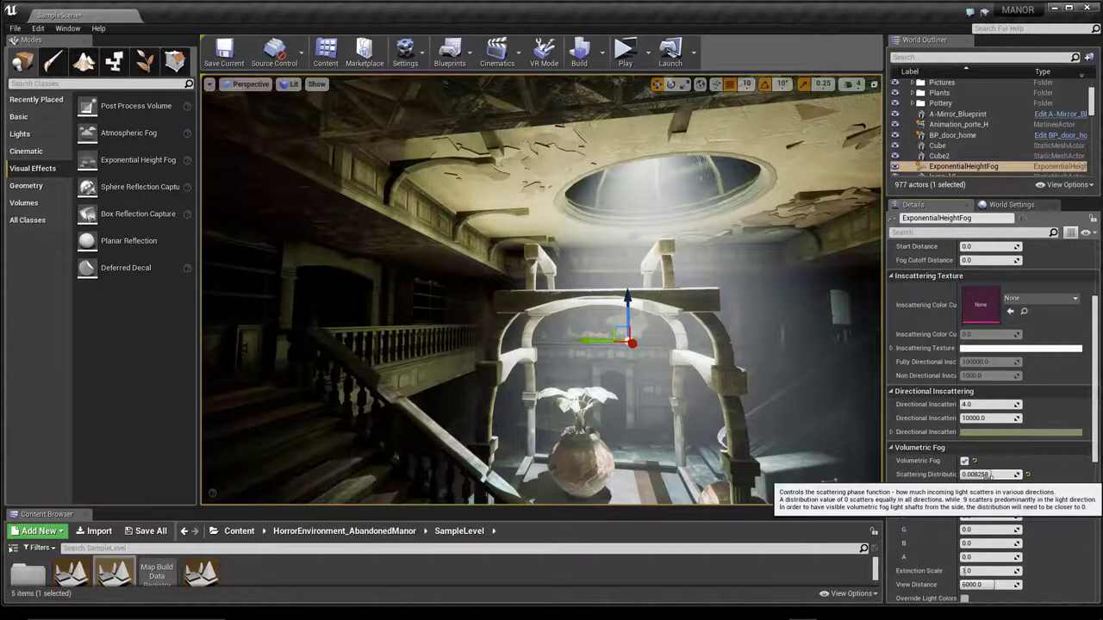
click(987, 475)
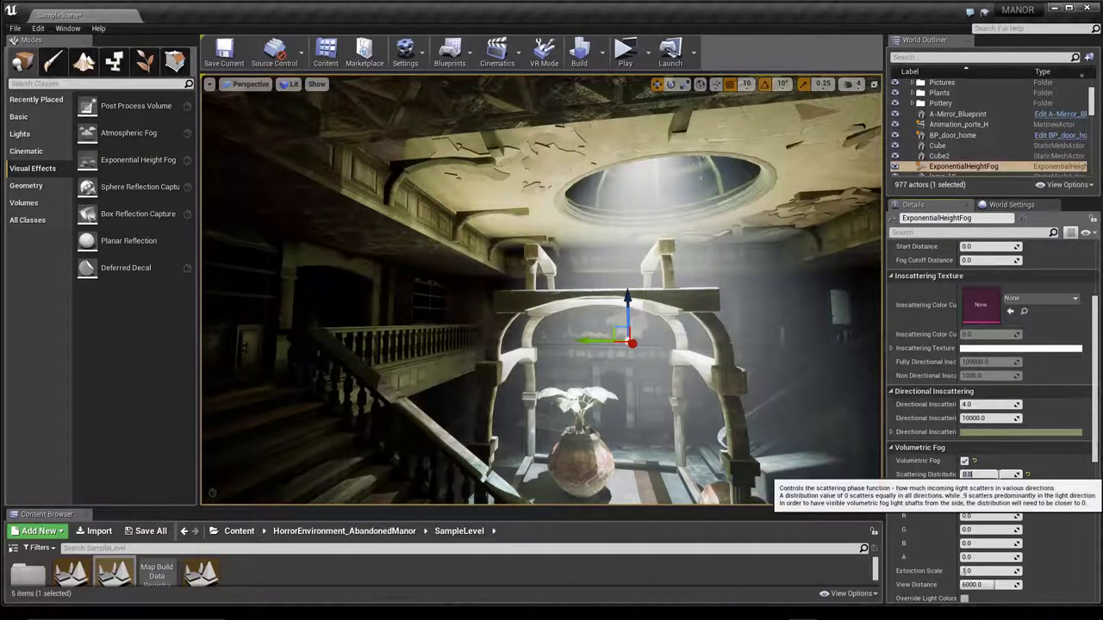
key(Return)
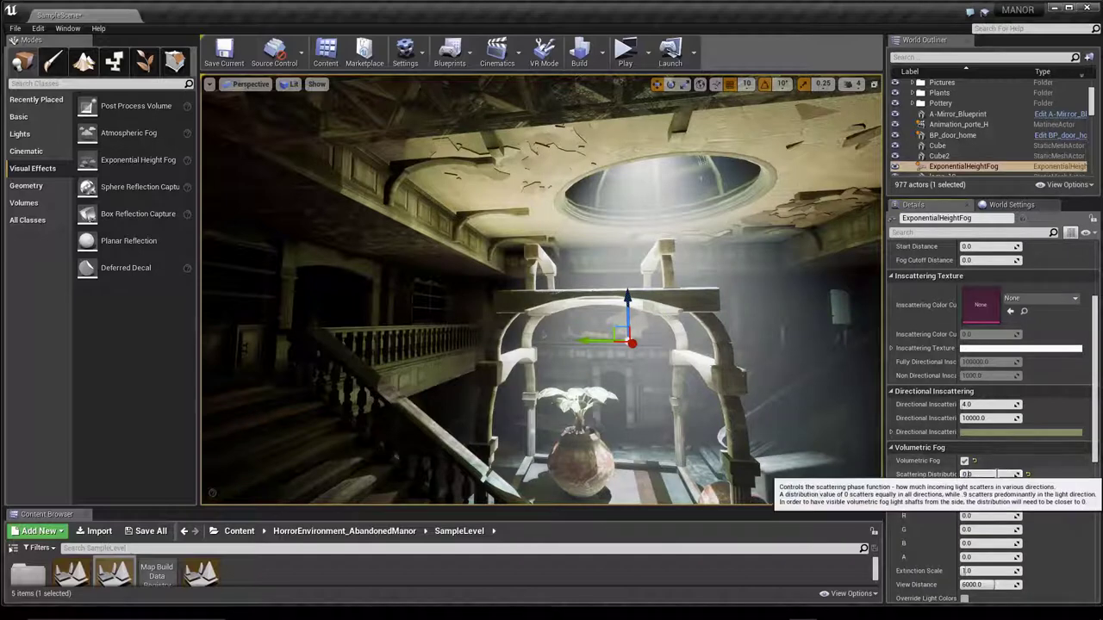
mouse_move(993, 473)
mouse_down()
mouse_move(1042, 472)
mouse_move(1000, 474)
mouse_up()
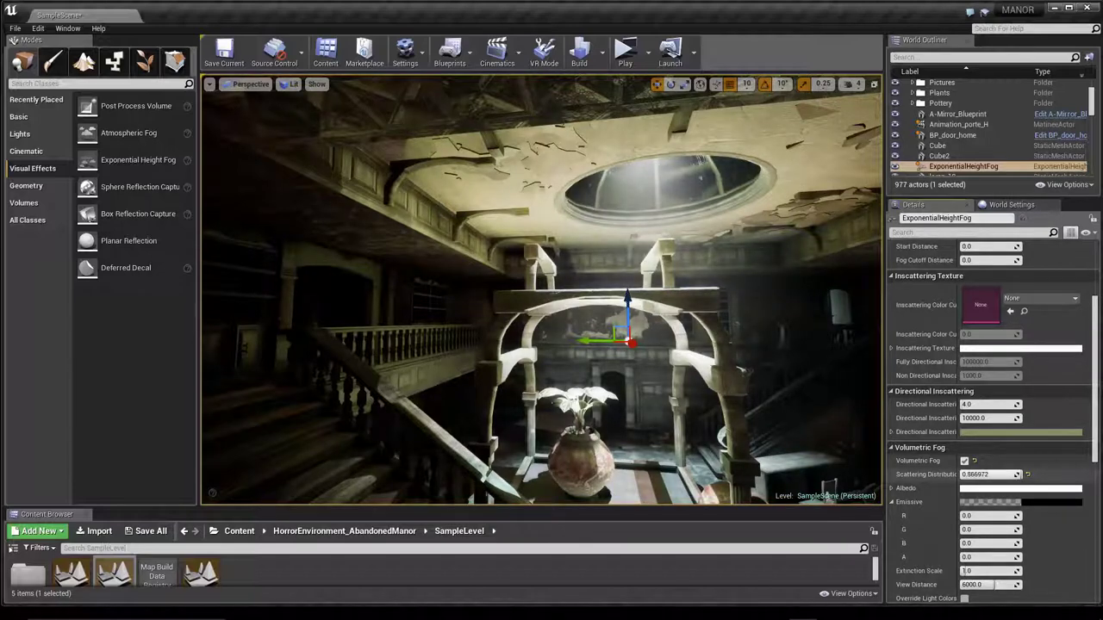
drag(991, 473, 983, 474)
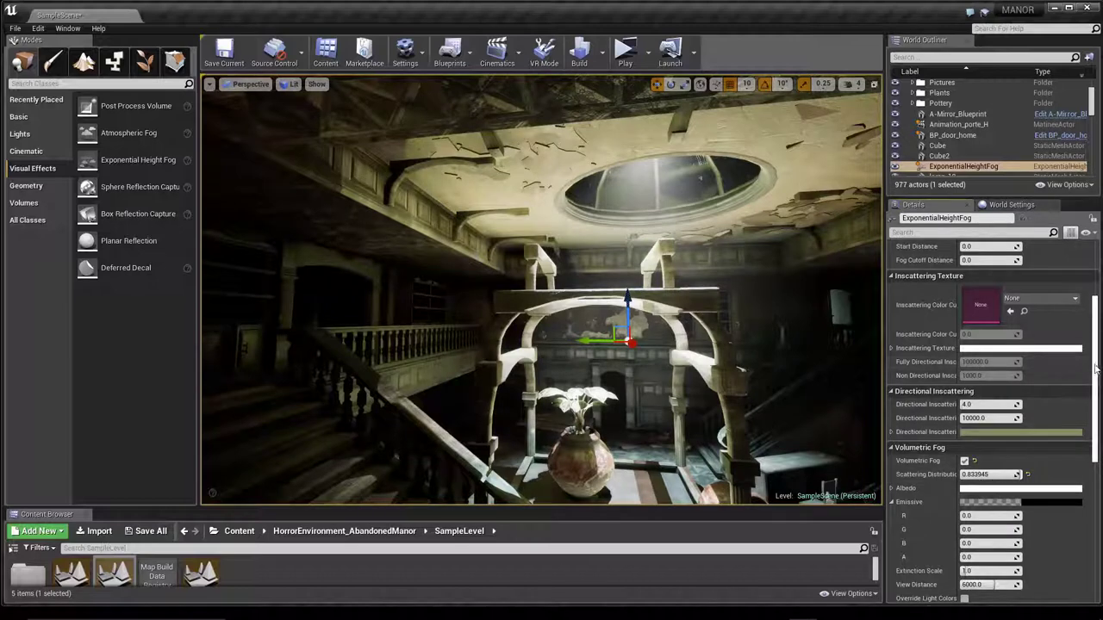
- Set Fog Density to 0.05, ease it to 0.03211, and Scattering Distribution to 0.206422
drag(1095, 369, 1095, 328)
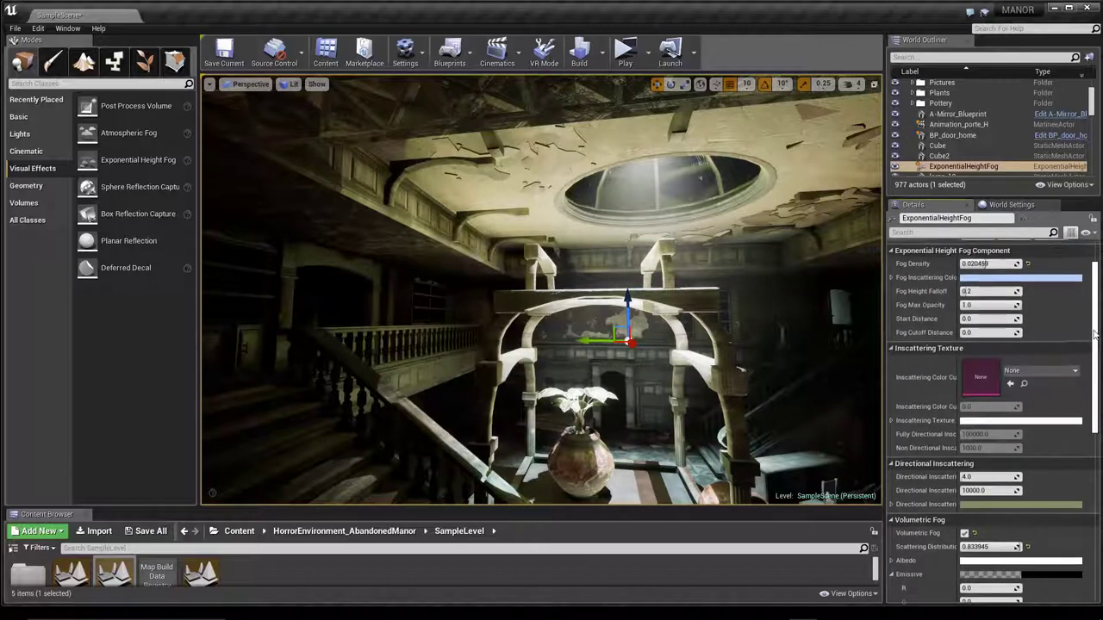
click(991, 274)
text(0.05)
key(Return)
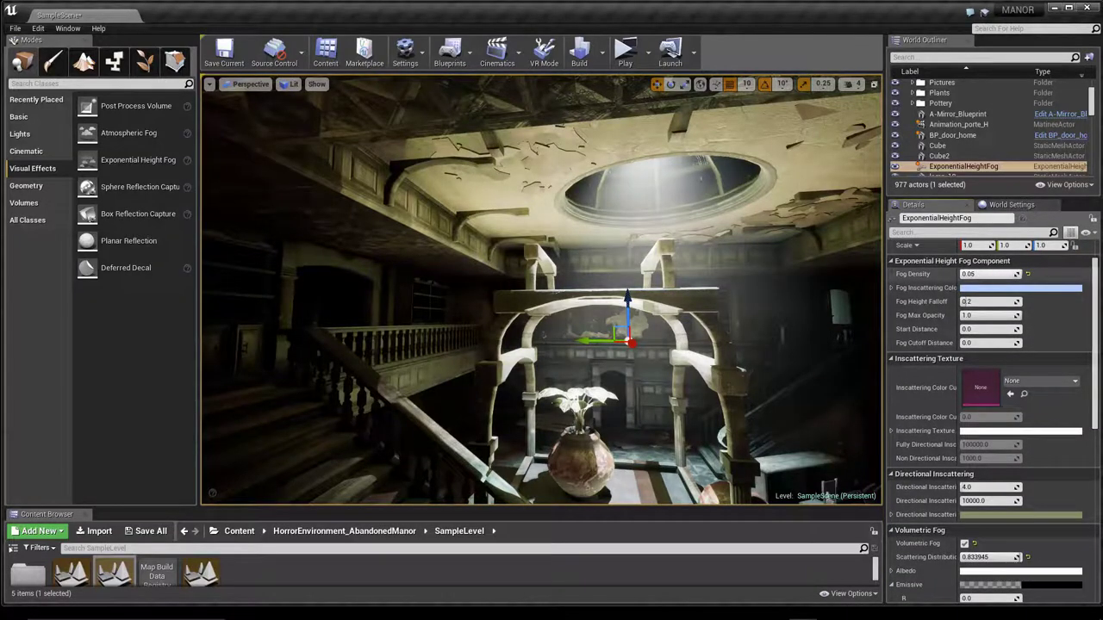
drag(991, 274, 974, 274)
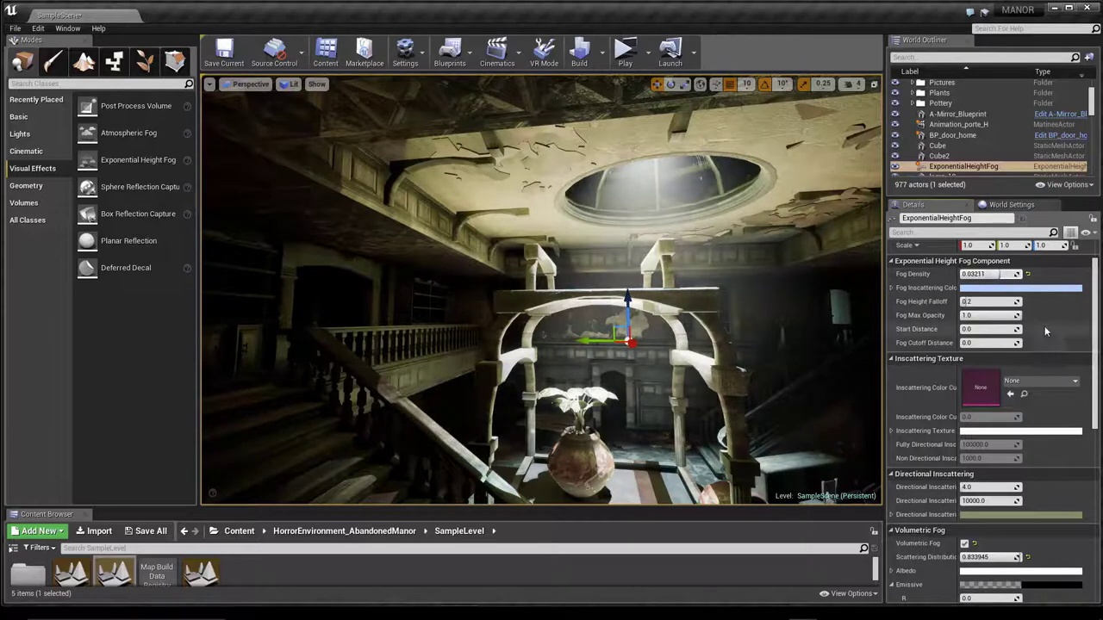
drag(1095, 324, 1098, 380)
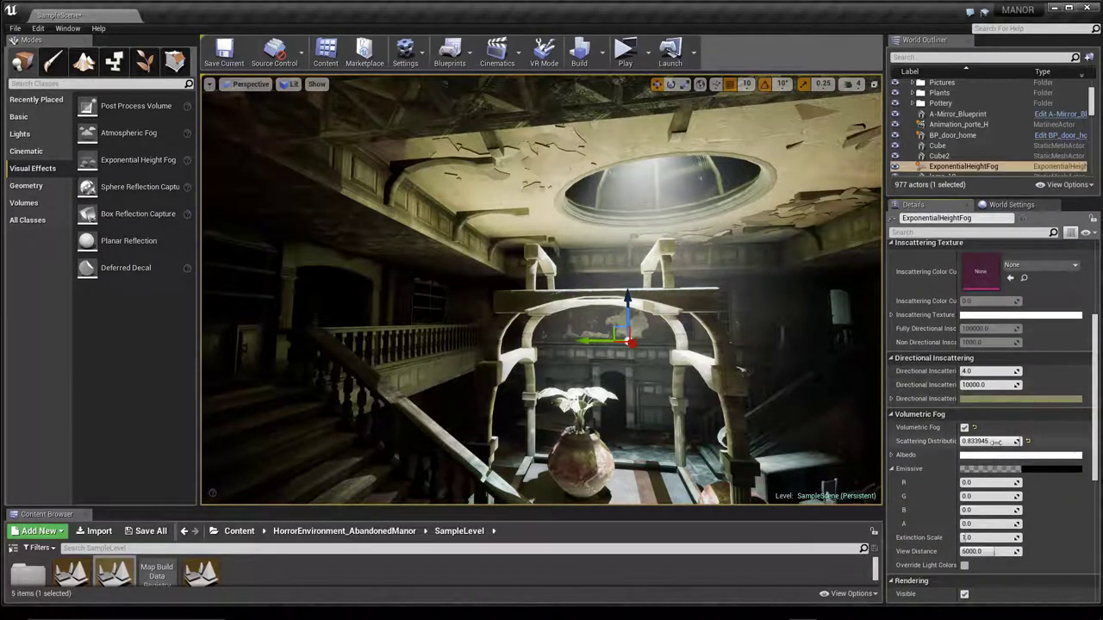
mouse_move(996, 441)
mouse_down()
mouse_move(961, 441)
mouse_move(983, 441)
mouse_up()
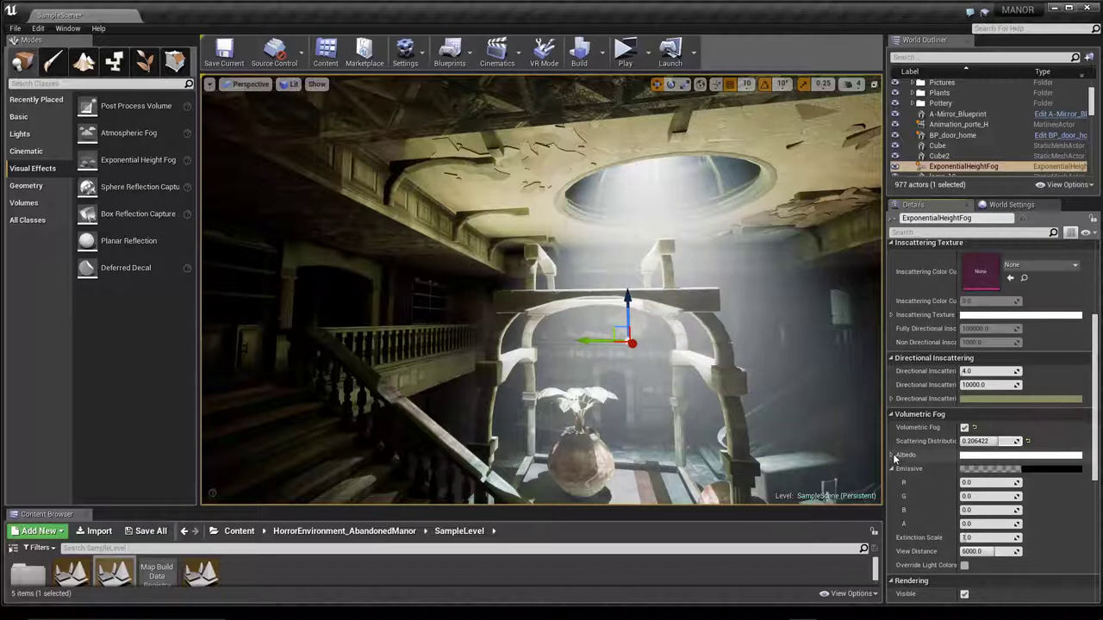
- Set the volumetric fog Albedo to a pale yellow-green (sRGB F3FFB8FF)
click(971, 455)
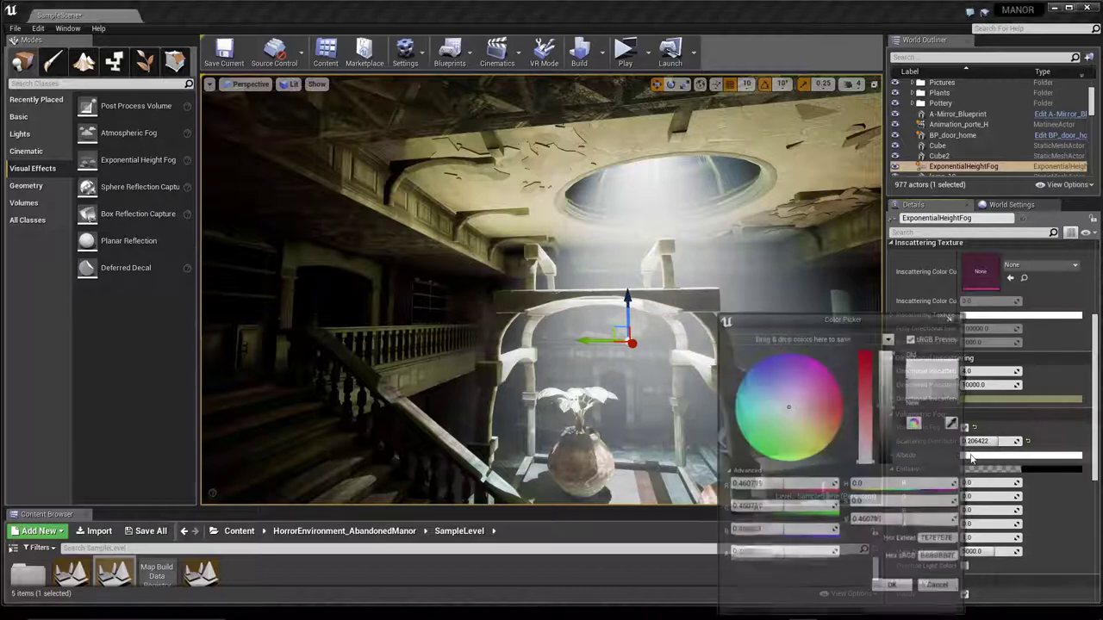
mouse_move(801, 421)
mouse_down()
mouse_move(773, 428)
mouse_move(801, 442)
mouse_up()
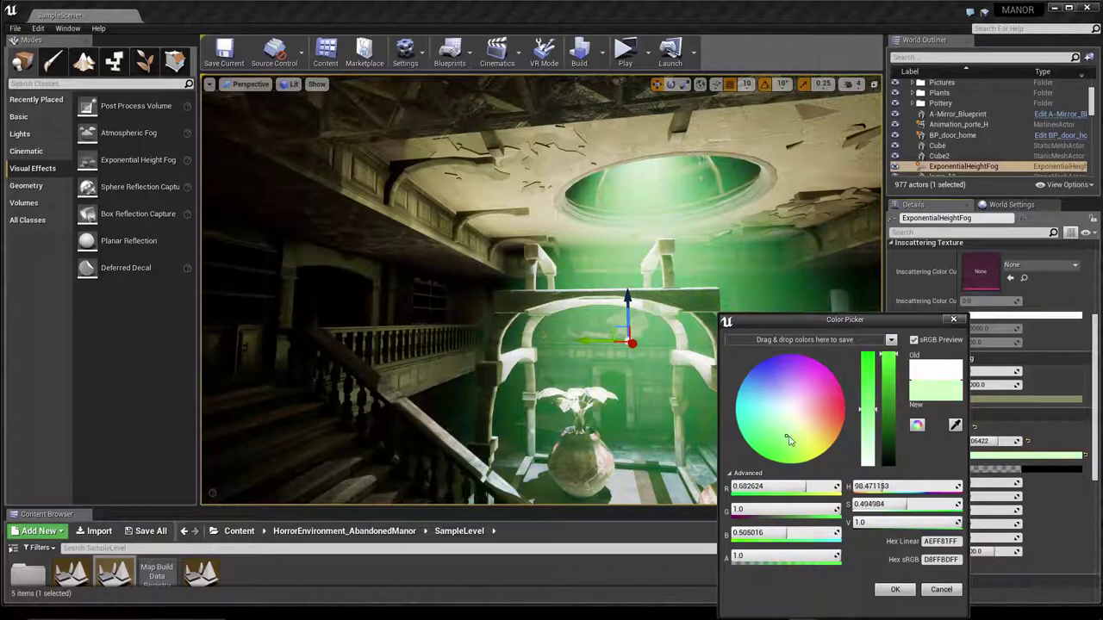
click(896, 589)
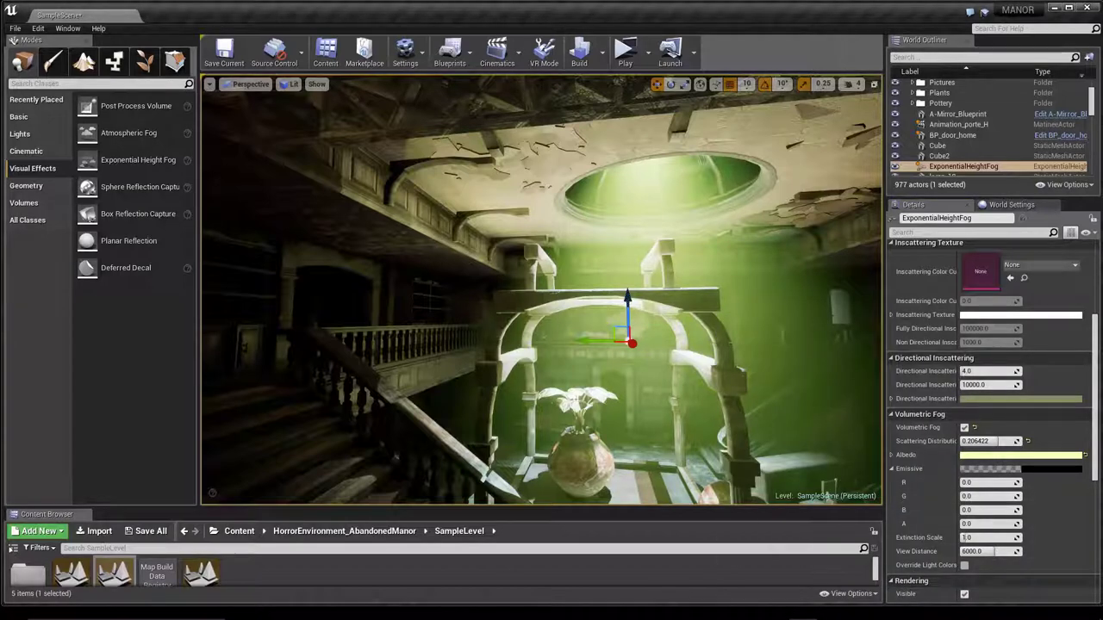
- Collapse the emissive channels and raise the fog's Extinction Scale to about 2.9
click(893, 469)
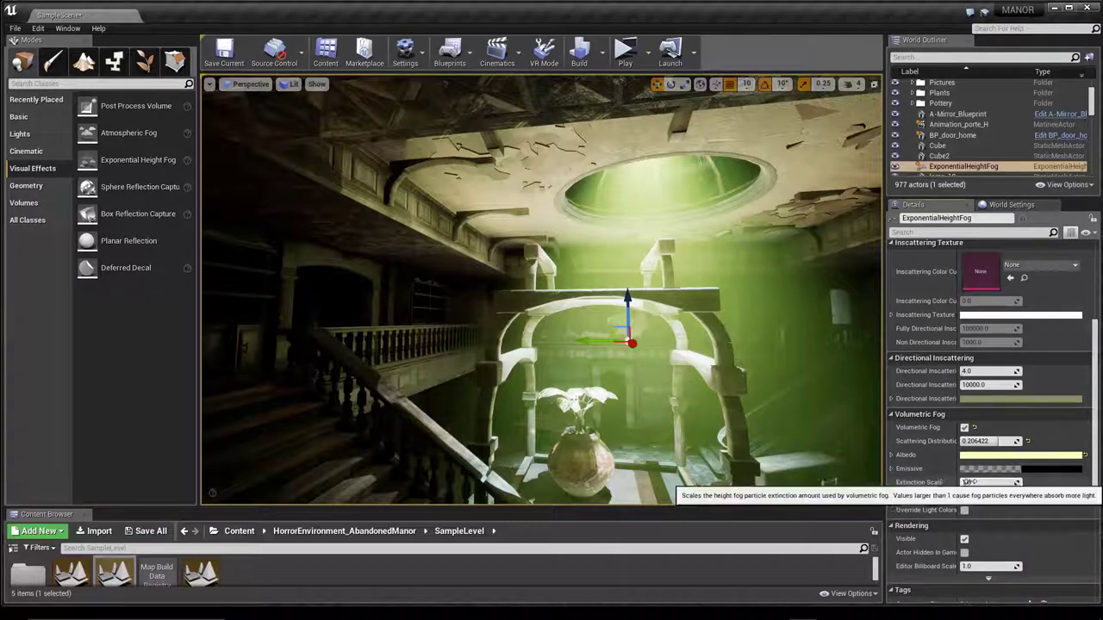
drag(968, 482, 972, 483)
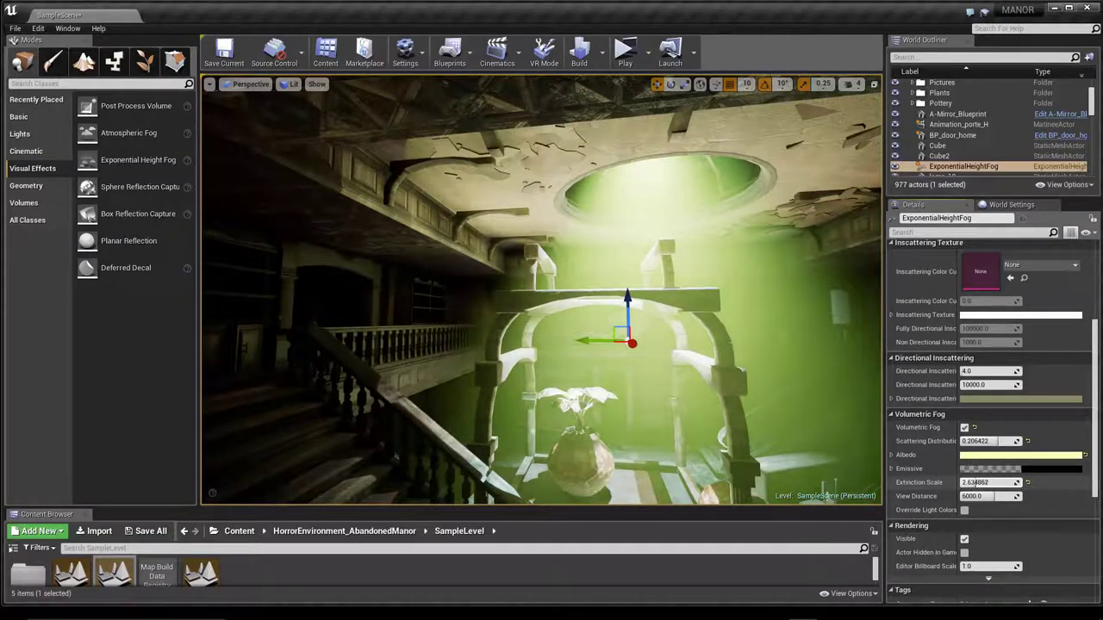
drag(969, 482, 971, 482)
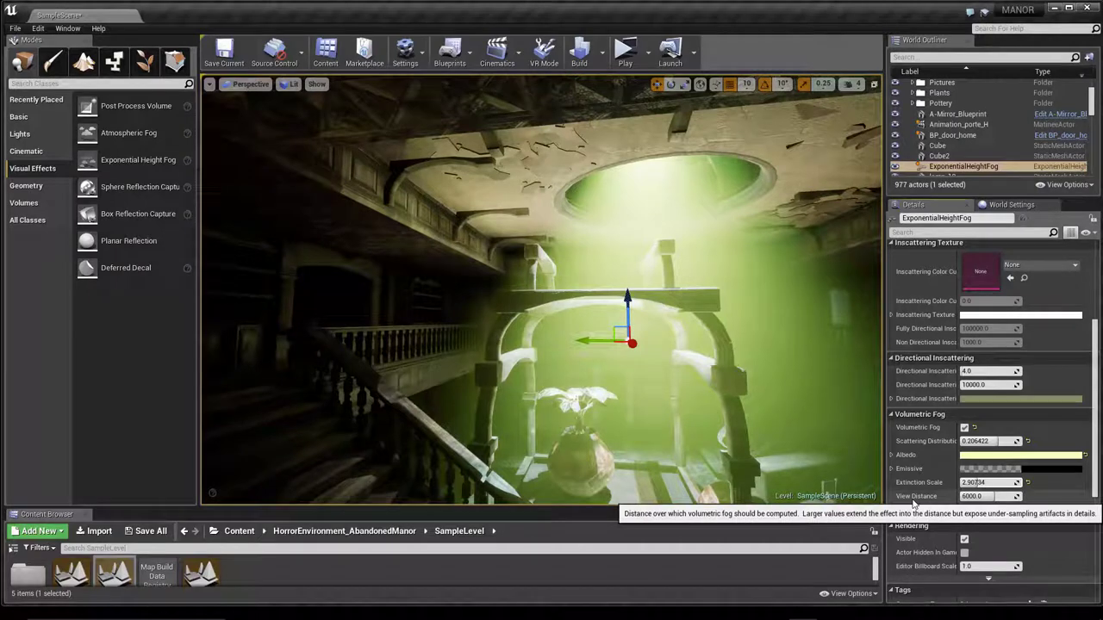
- Try volumetric View Distance values between 1000 and 10000, settling at about 9752
click(982, 496)
text(1000)
key(Return)
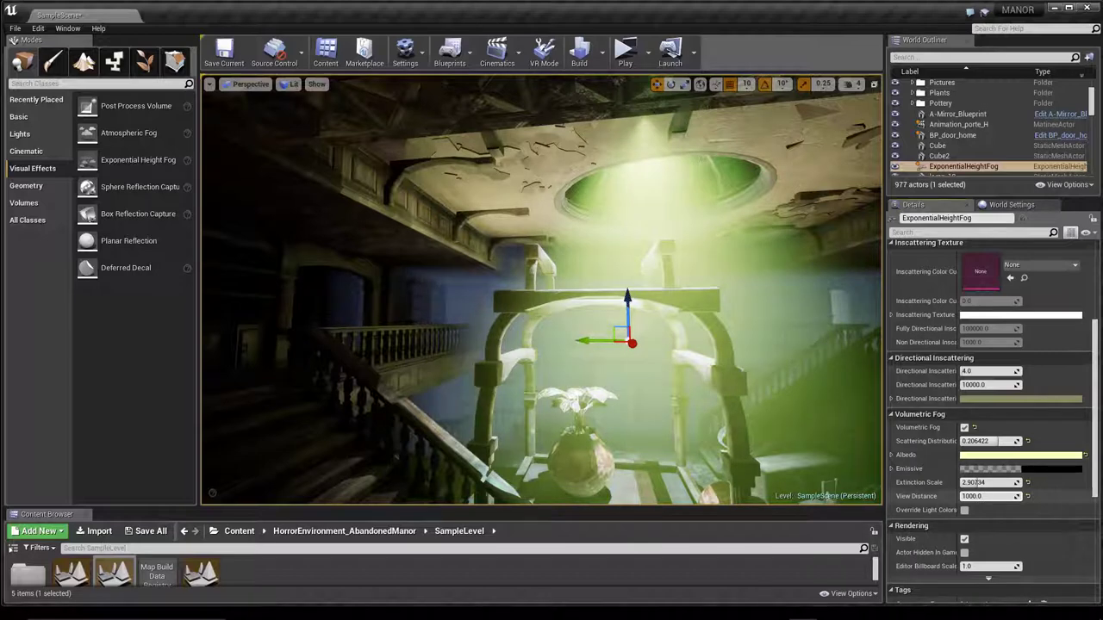
drag(982, 496, 999, 497)
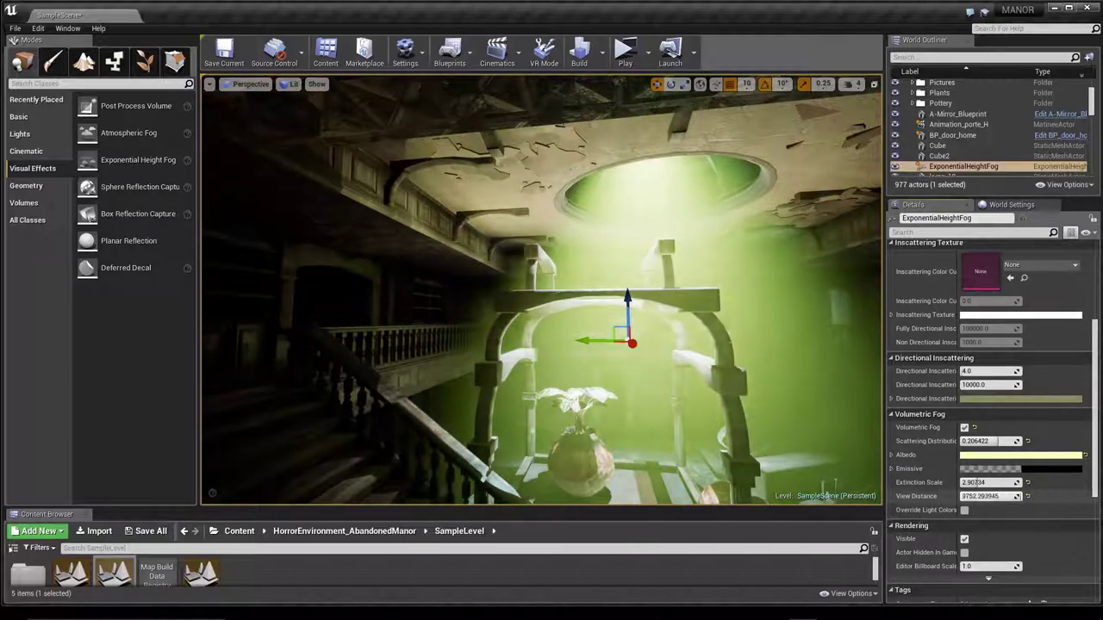
key(ctrl+z)
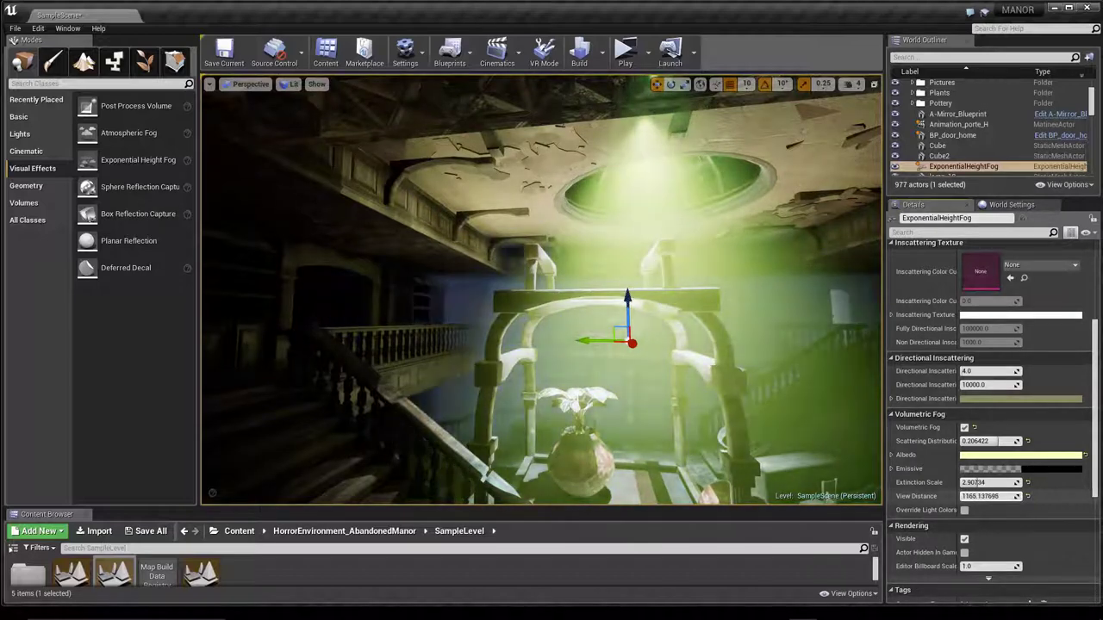
drag(982, 497, 1000, 496)
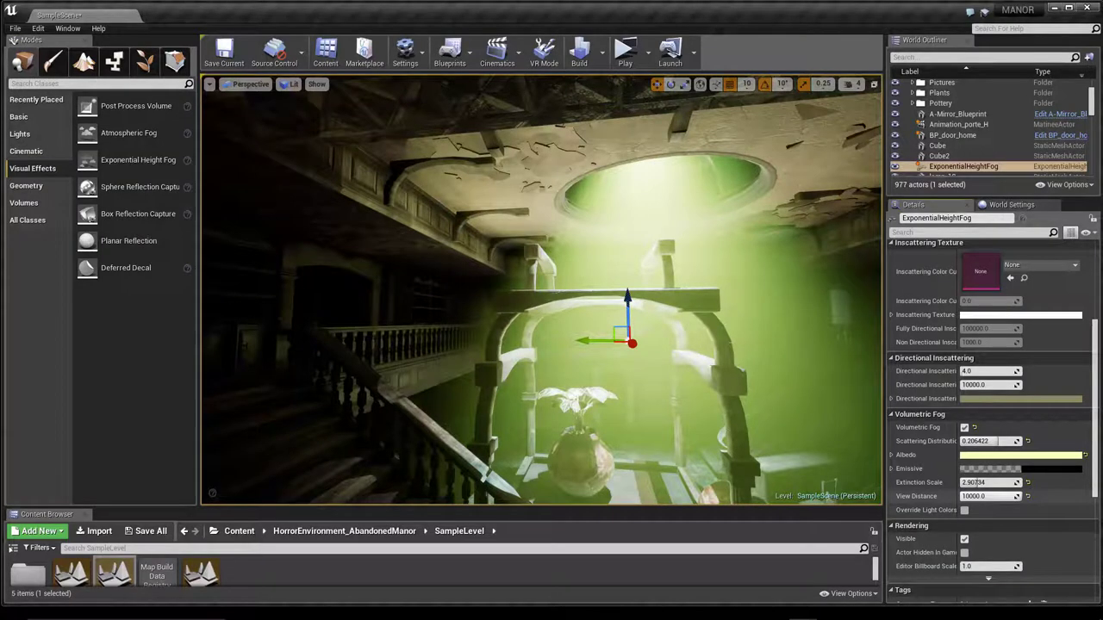
text(1000)
key(Return)
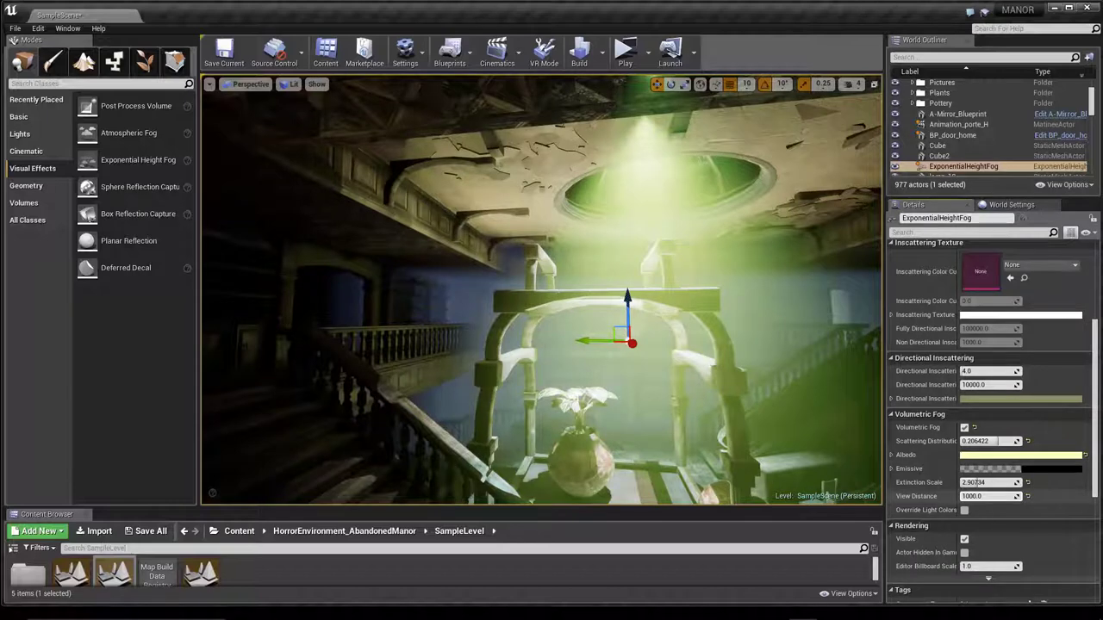
key(ctrl+z)
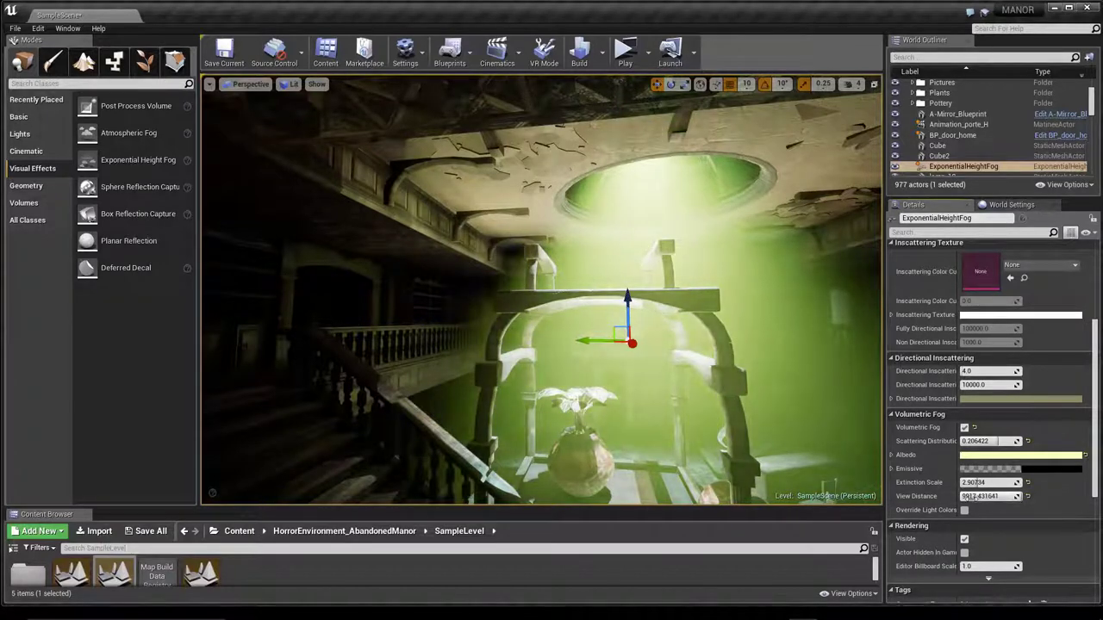
drag(991, 496, 919, 497)
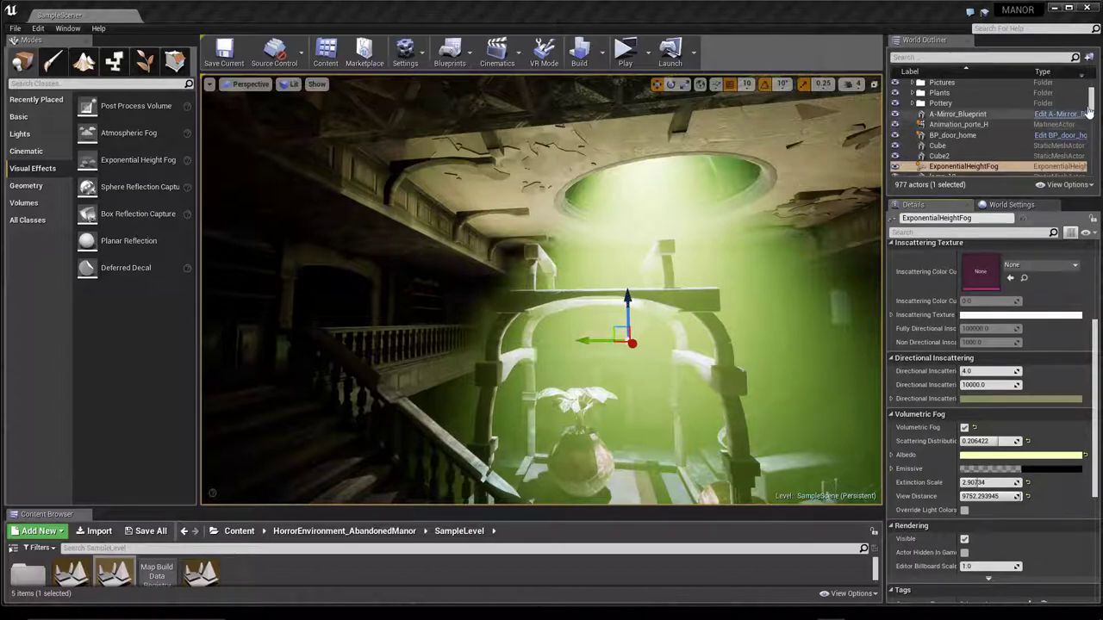
scroll(1091, 109, down, 3)
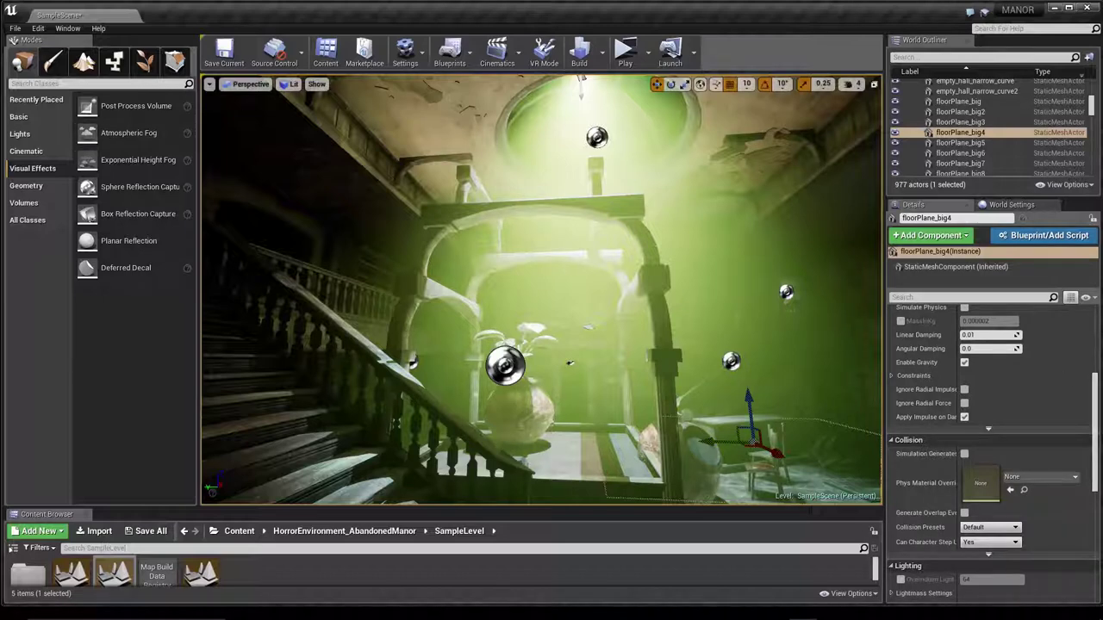
click(214, 95)
click(209, 84)
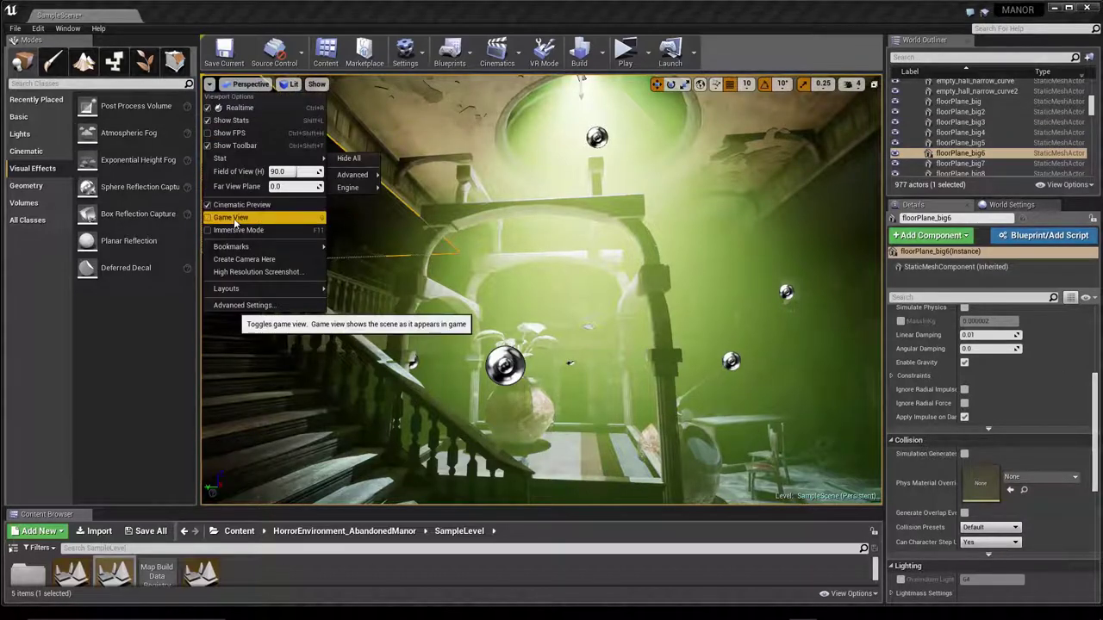
click(759, 57)
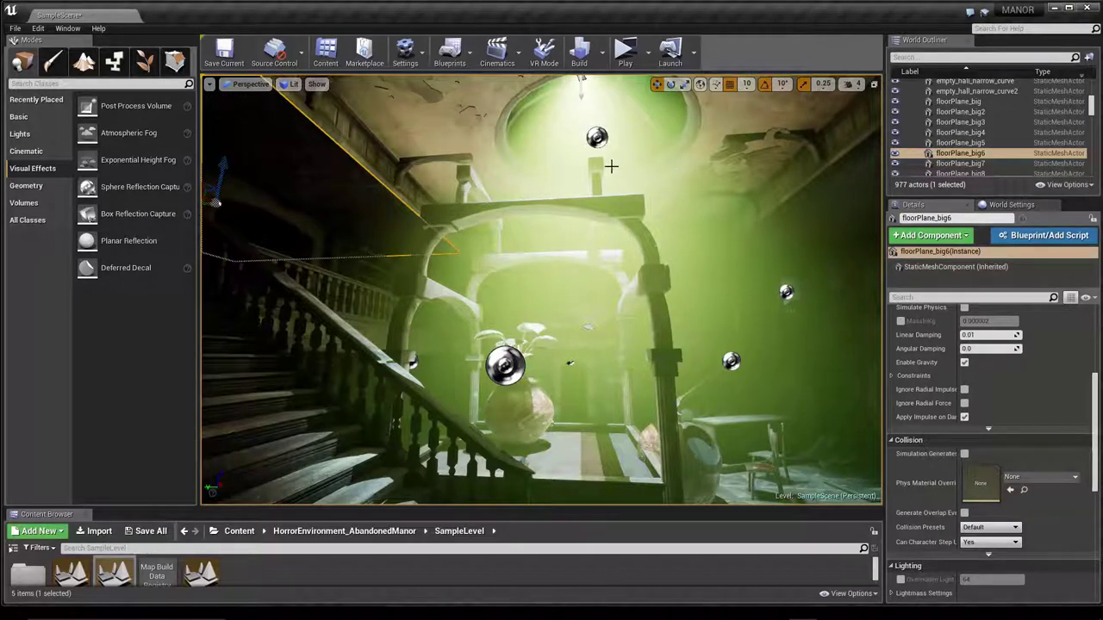
click(581, 86)
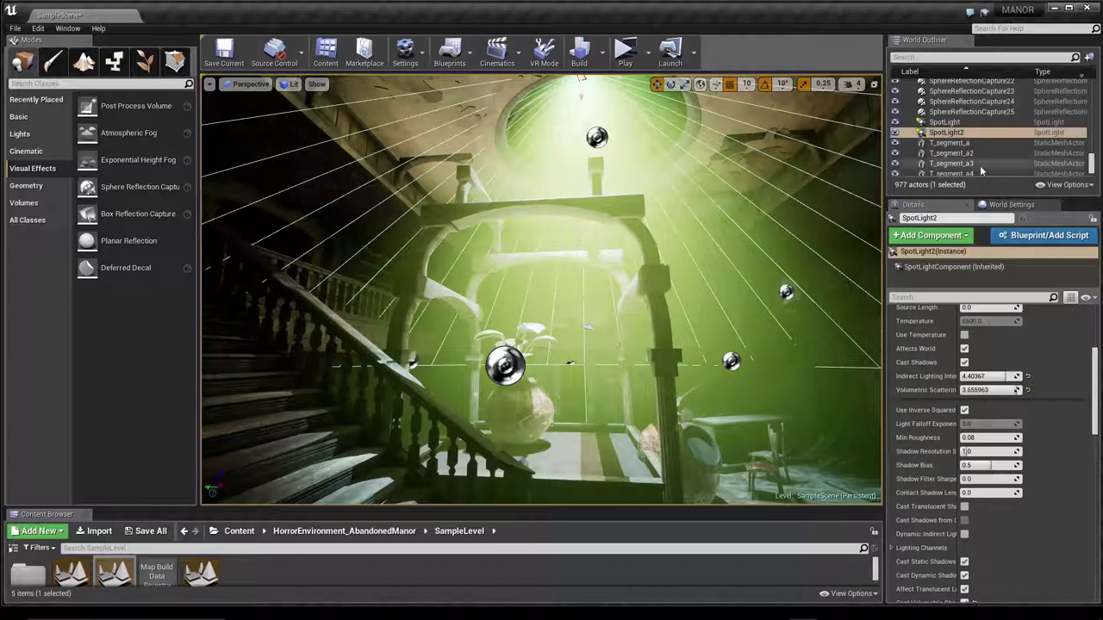
- Set SpotLight2's Volumetric Scattering Intensity to about 3.9 in the Light section
scroll(1096, 395, up, 1)
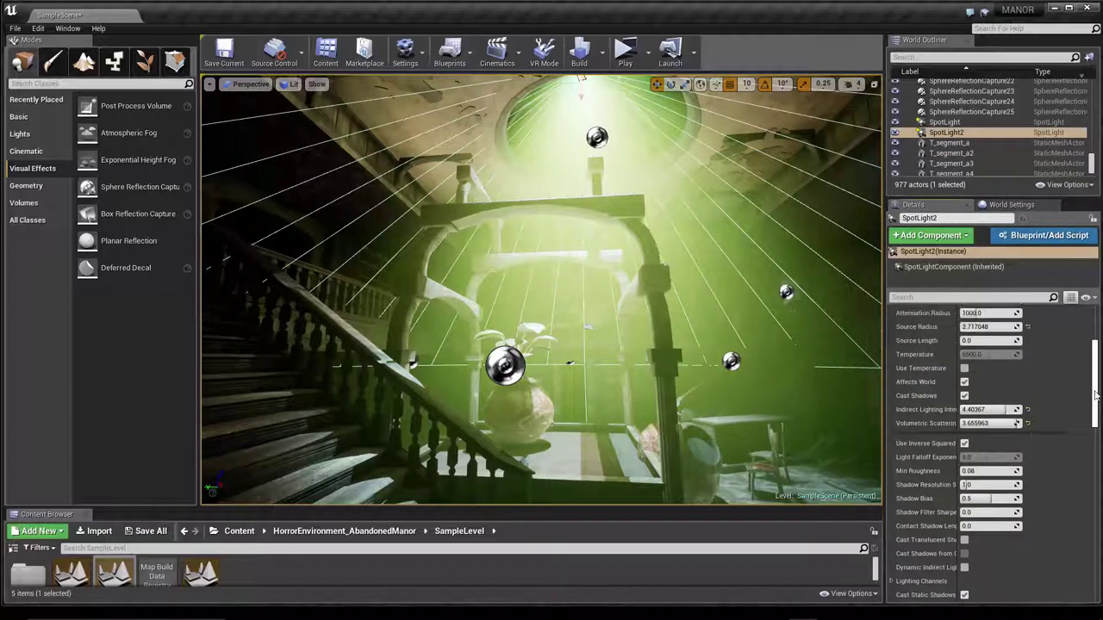
drag(1096, 395, 1098, 370)
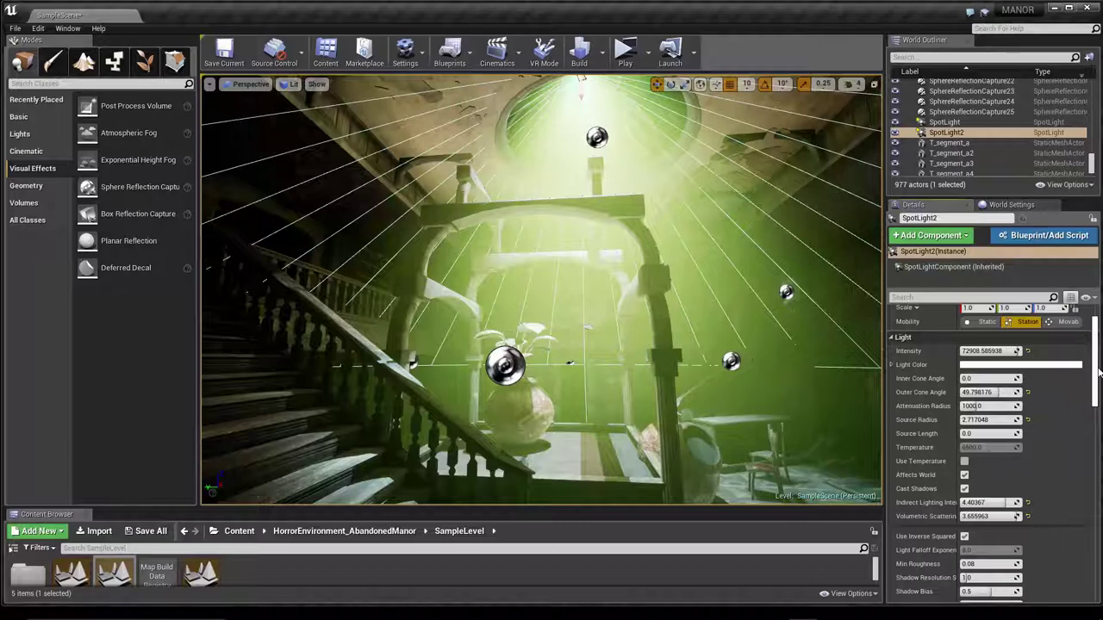
scroll(1086, 397, down, 2)
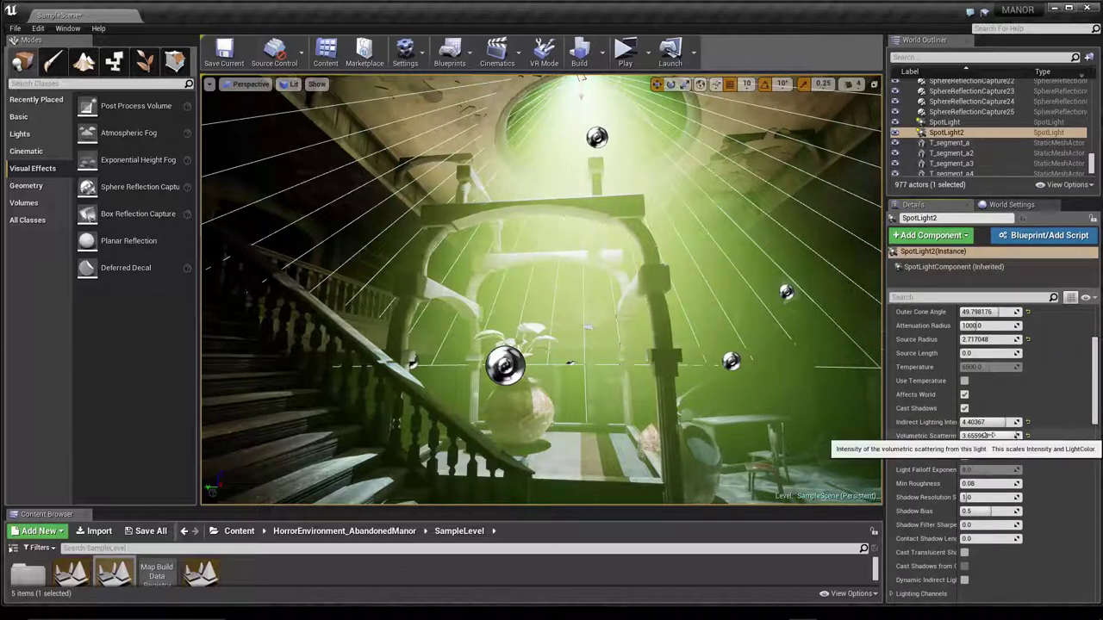
mouse_move(994, 436)
mouse_down()
mouse_move(957, 437)
mouse_move(993, 437)
mouse_move(975, 437)
mouse_up()
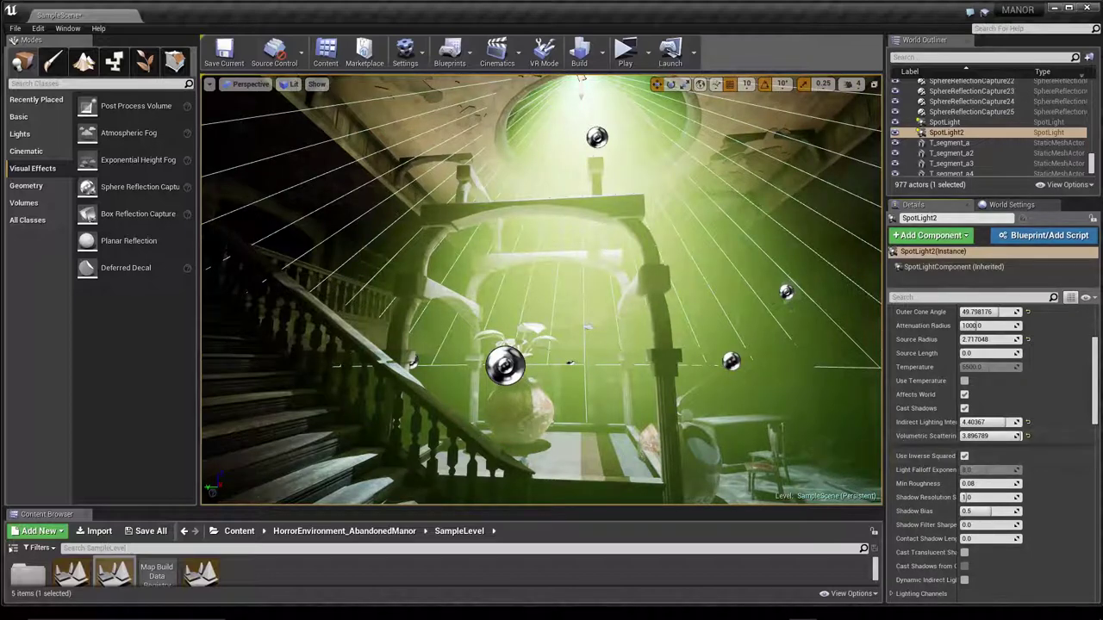
- Compare Volumetric Scattering Intensity at 10 and 0, then set it to 4.0
scroll(1030, 459, up, 2)
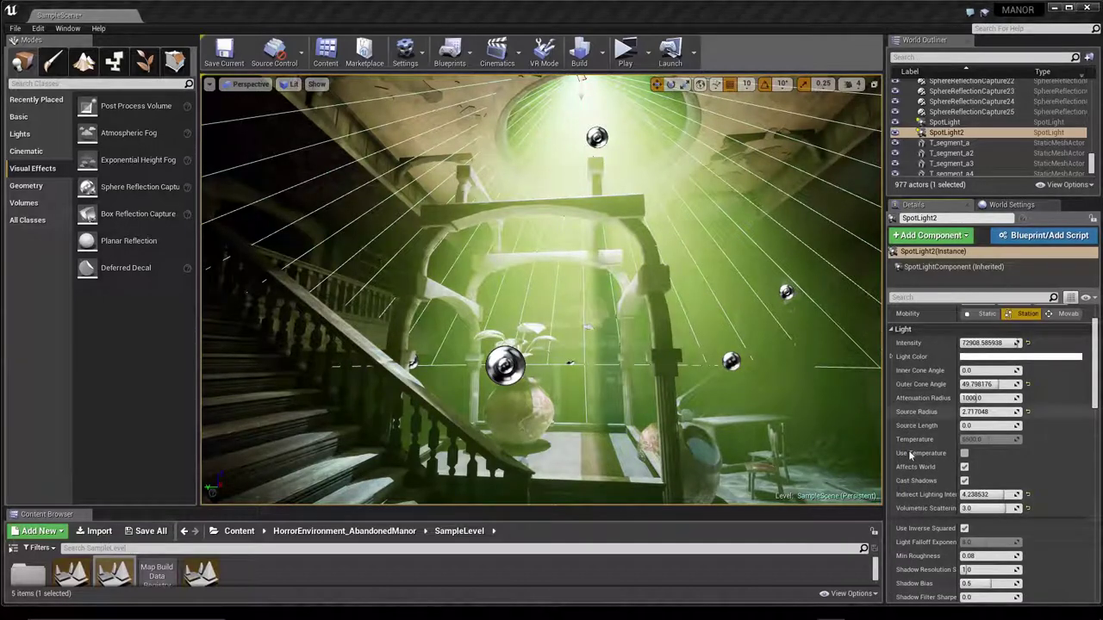
scroll(969, 431, down, 3)
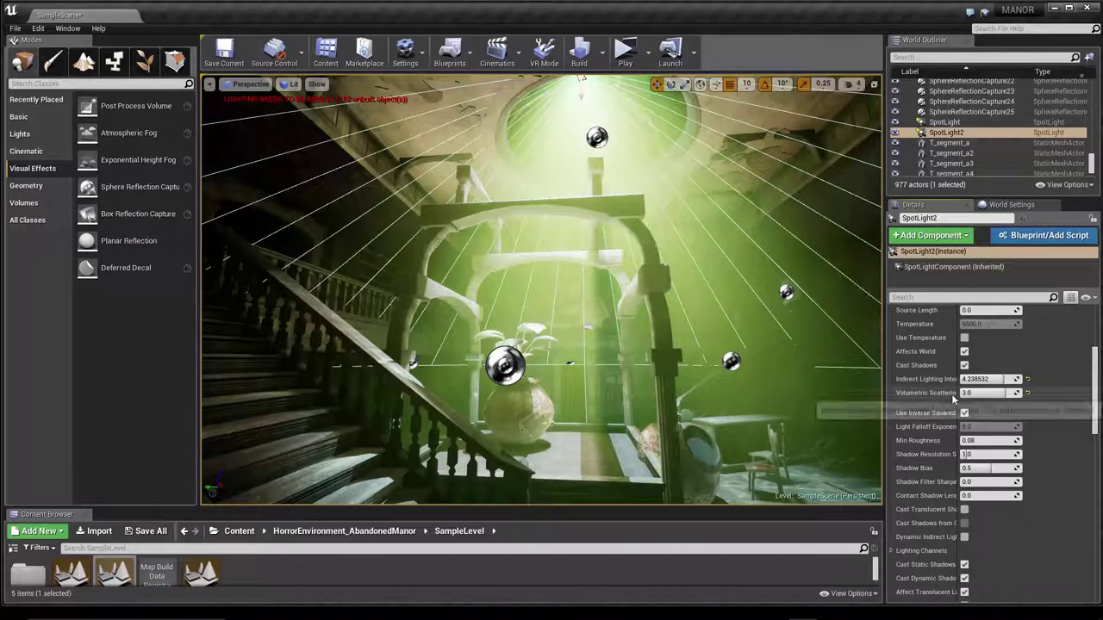
drag(991, 393, 988, 402)
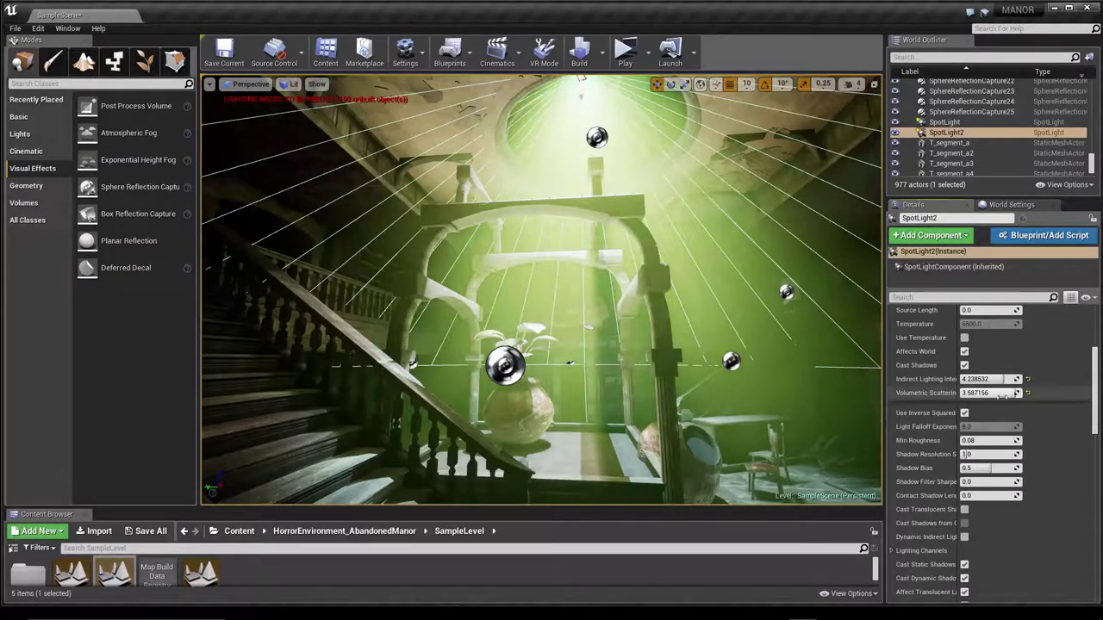
click(989, 402)
text(10)
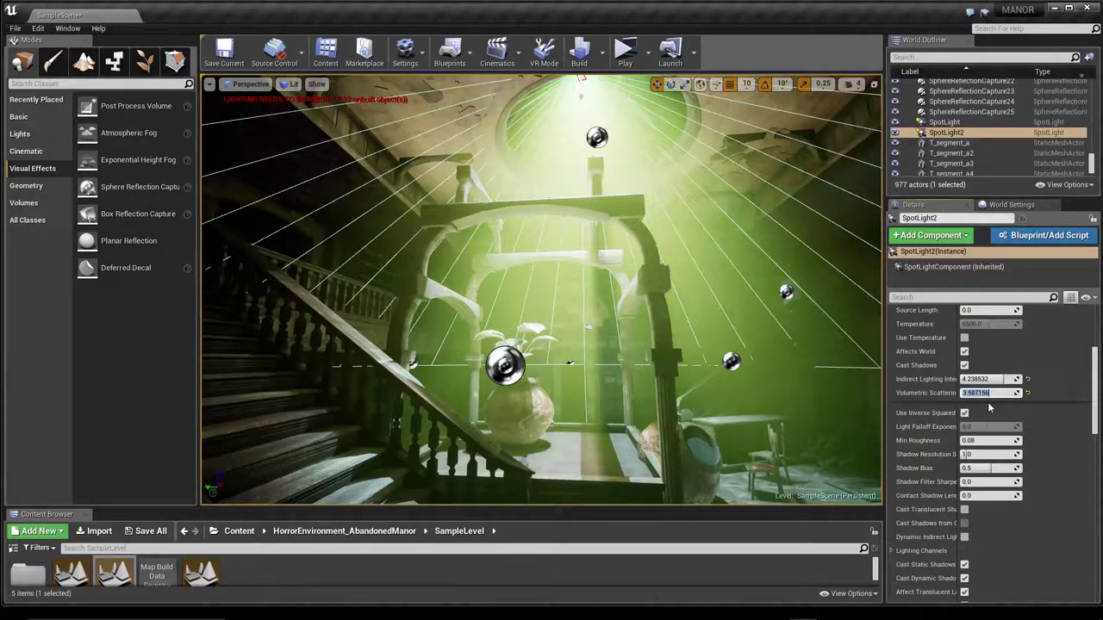
key(Return)
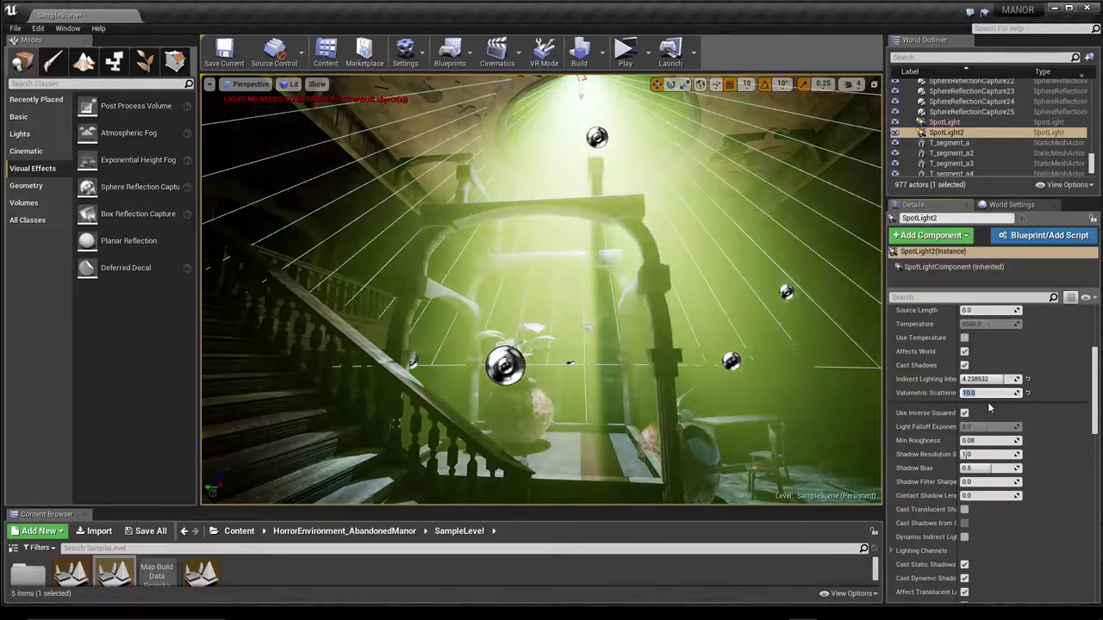
text(0)
key(Return)
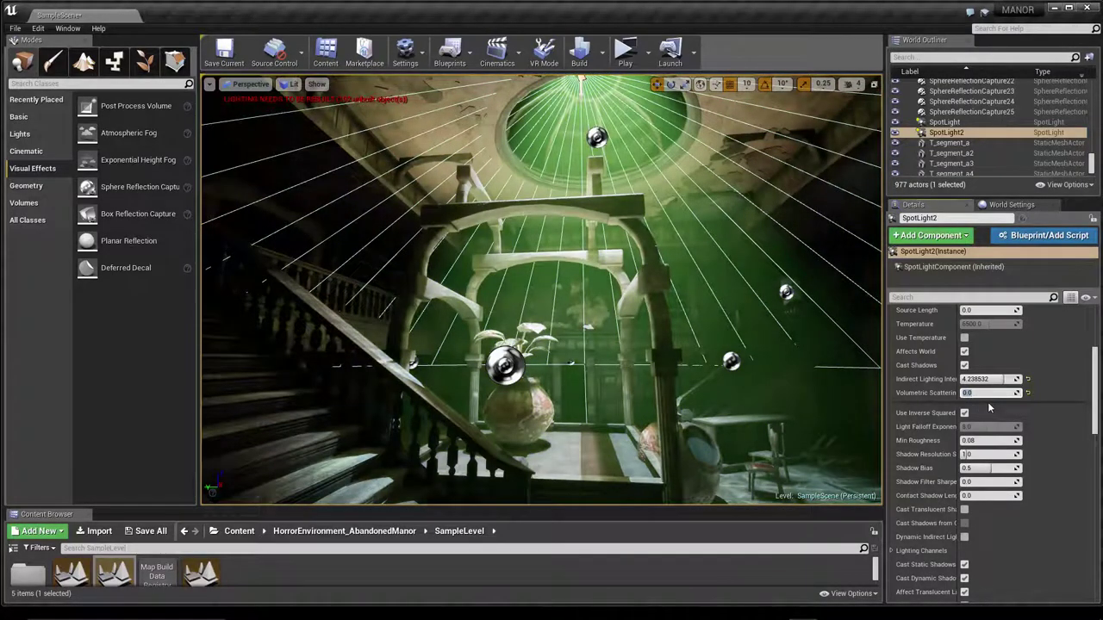
text(4)
key(Return)
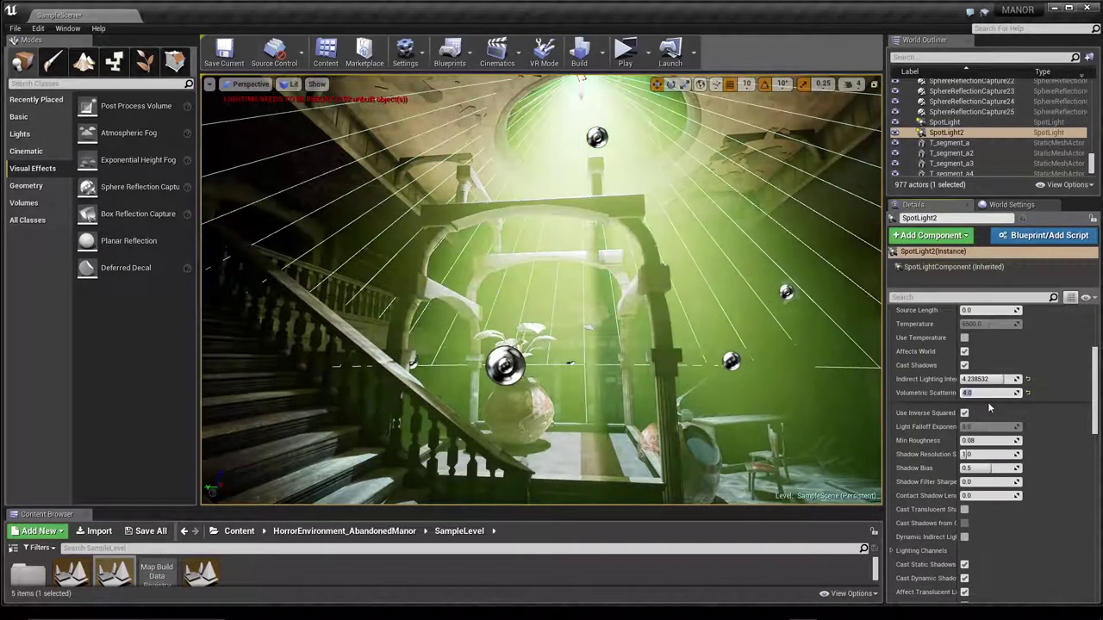
scroll(1013, 439, down, 5)
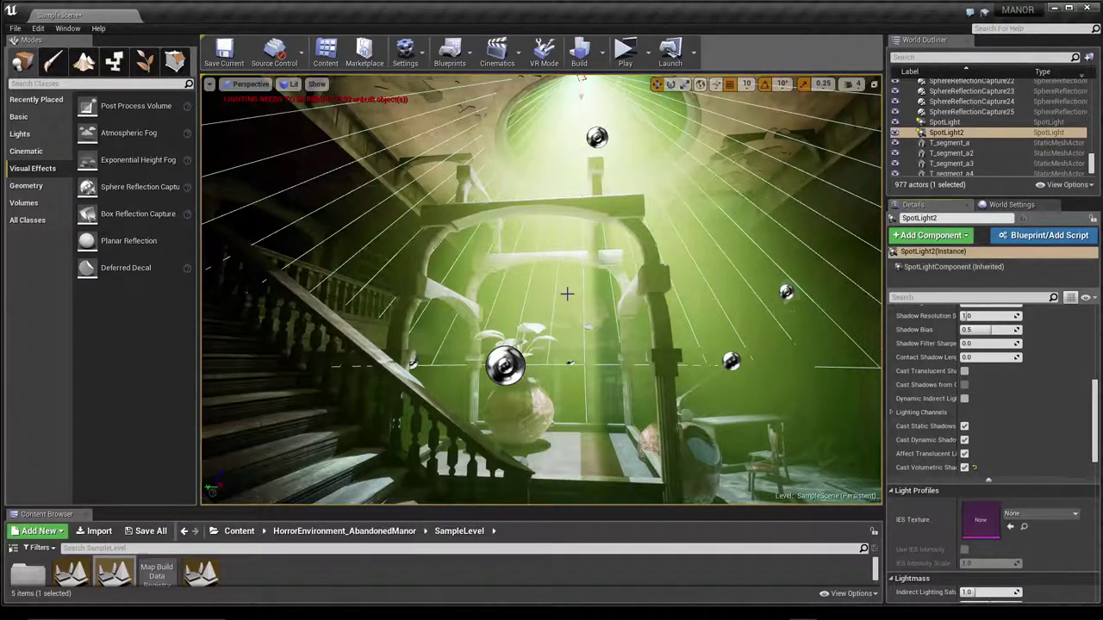
click(825, 110)
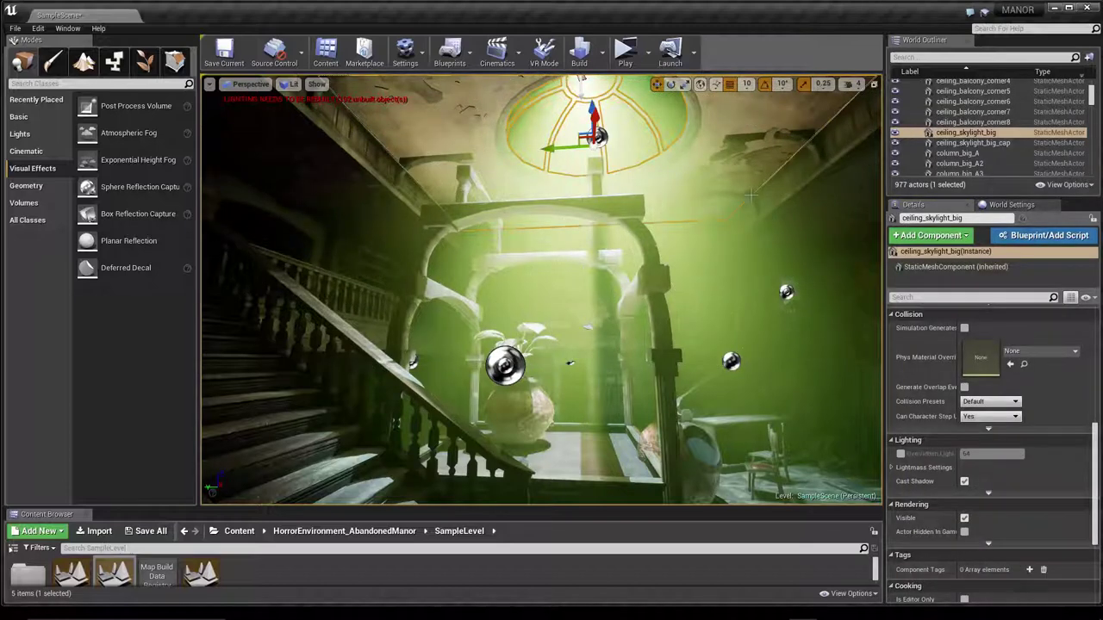
drag(675, 225, 675, 252)
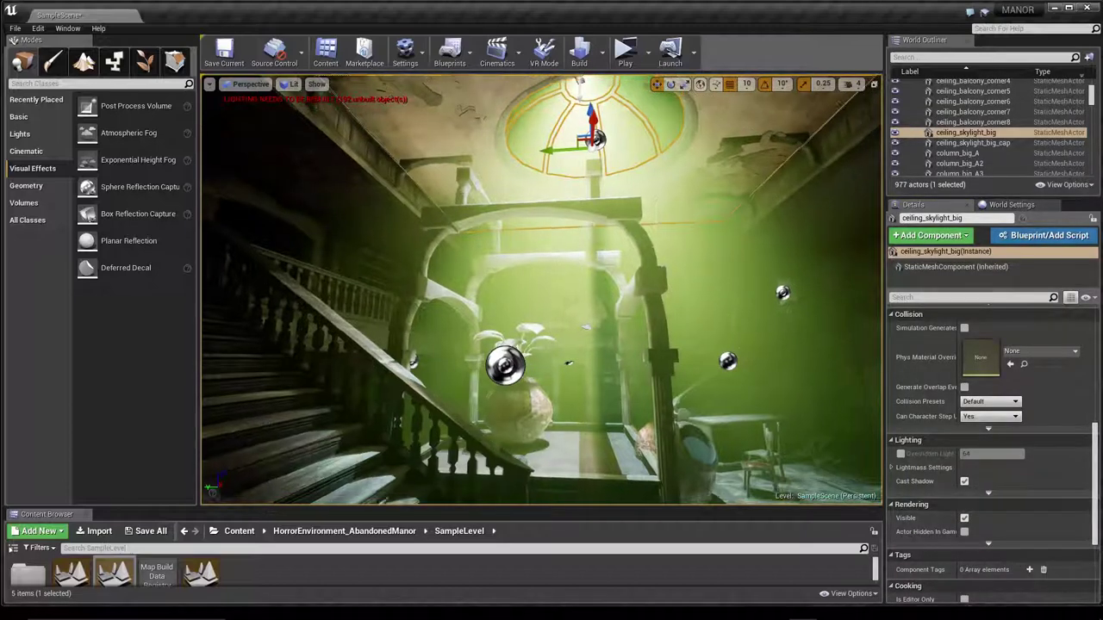
right_drag(572, 363, 572, 328)
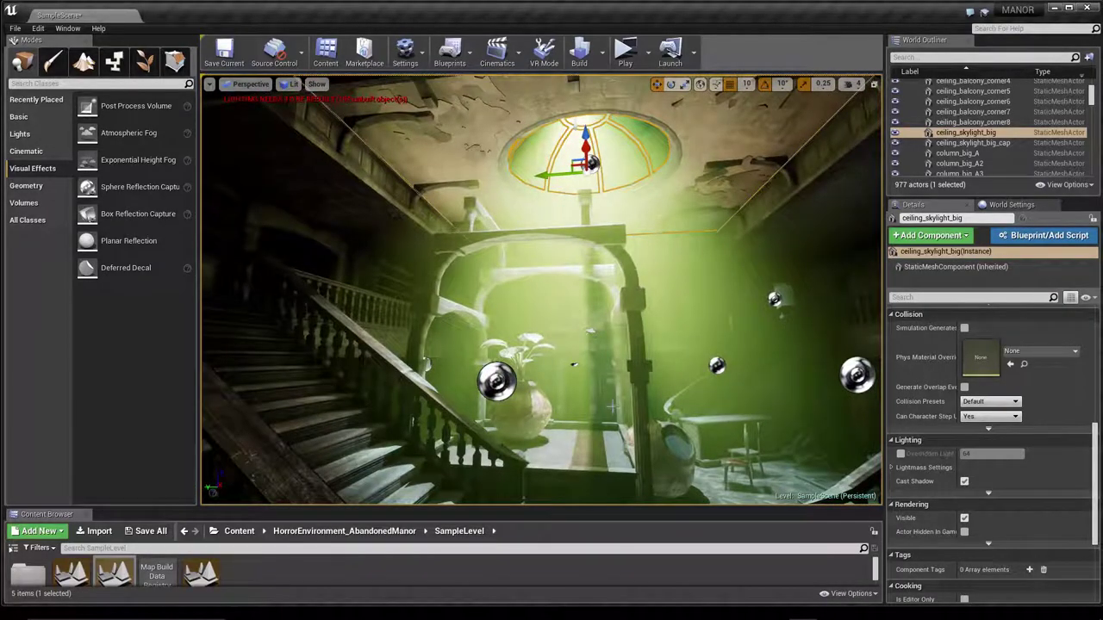
right_drag(572, 328, 603, 327)
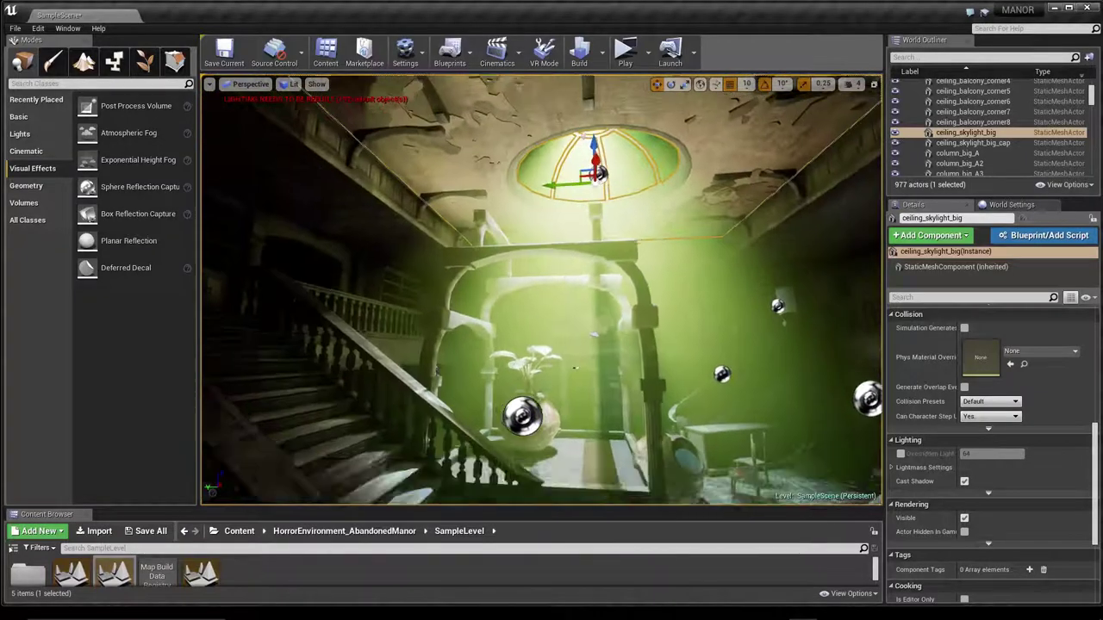
right_drag(620, 409, 621, 408)
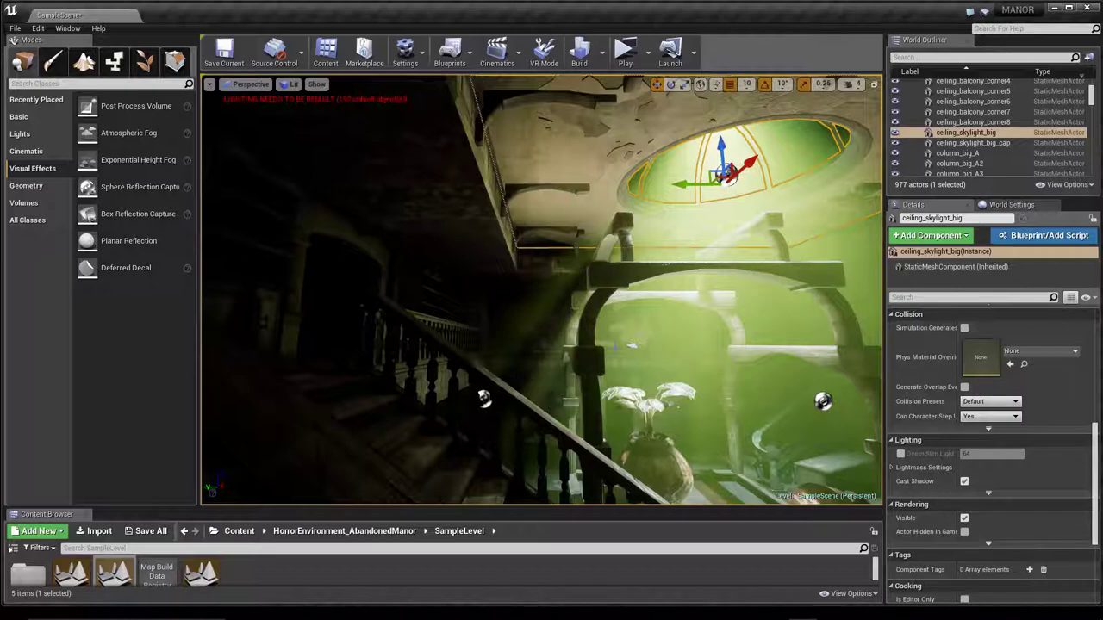
mouse_move(543, 292)
right_down()
mouse_move(483, 285)
mouse_move(621, 298)
mouse_move(625, 267)
right_up()
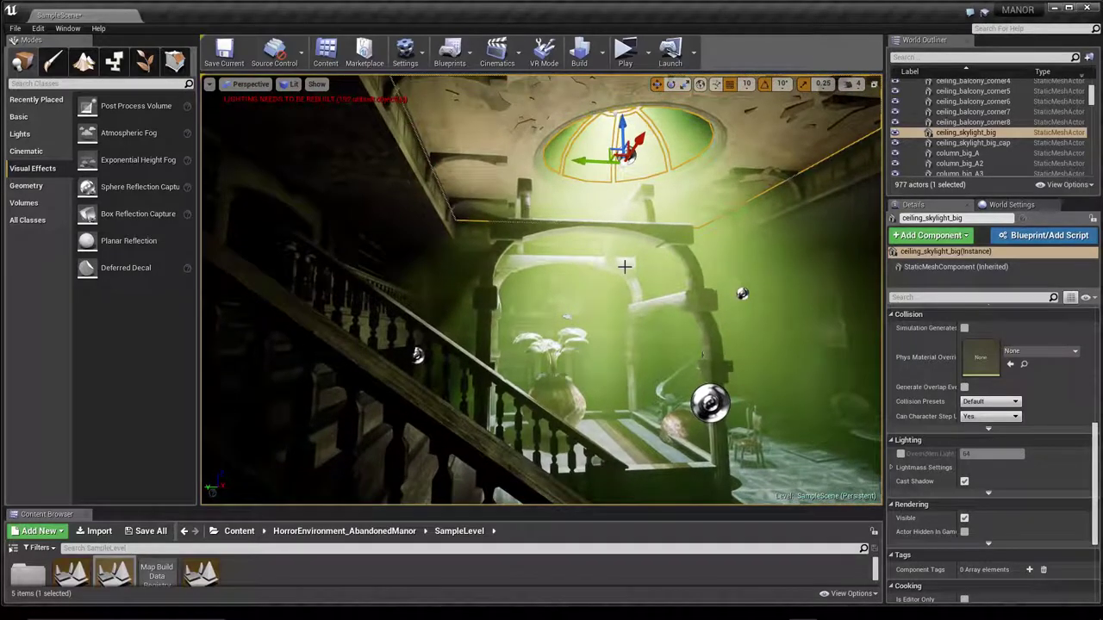